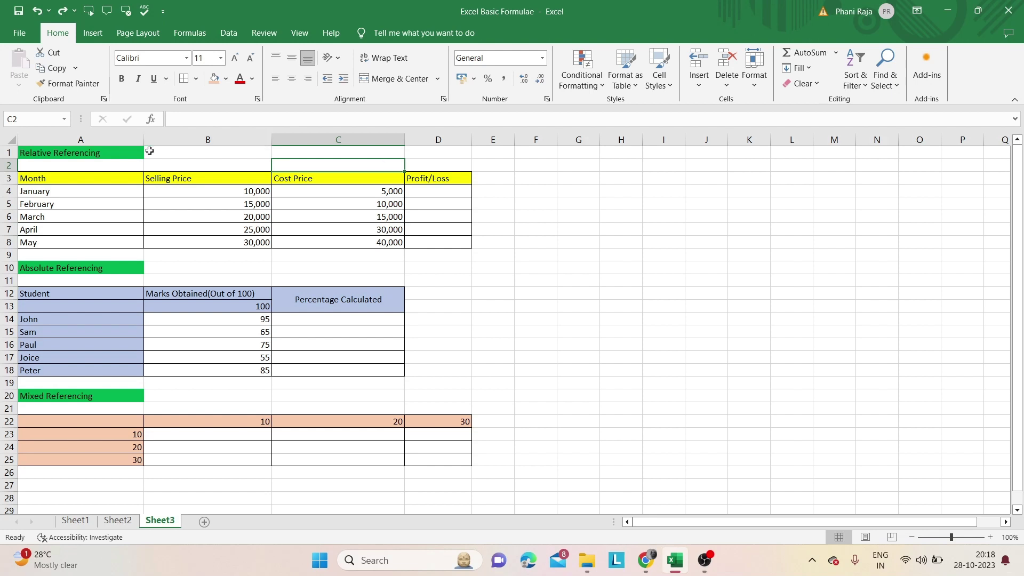
# Step: Examine the relative, absolute and mixed referencing headings and the column headers of the monthly price table
pyautogui.click(134, 155)
pyautogui.click(122, 269)
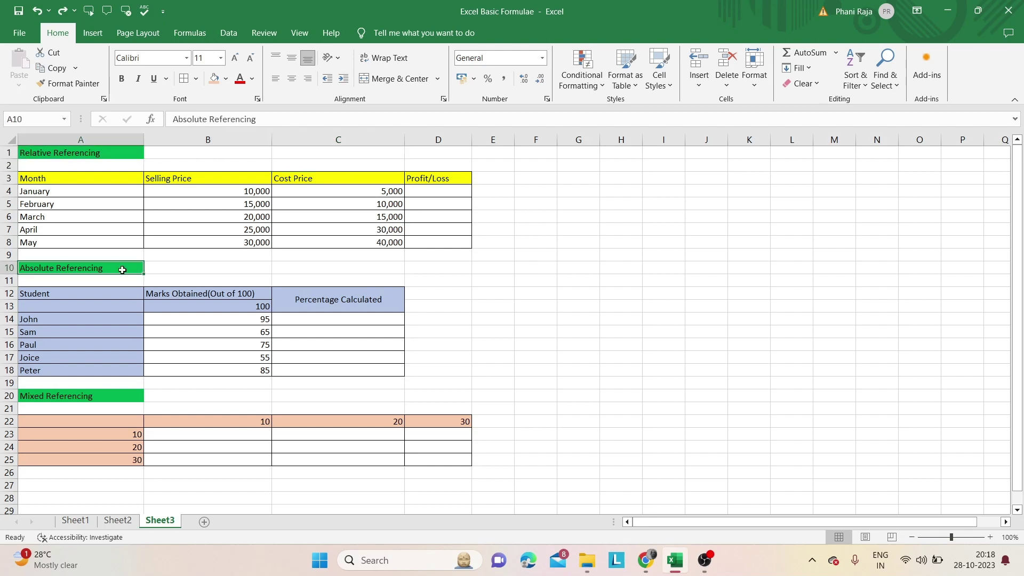
pyautogui.click(126, 398)
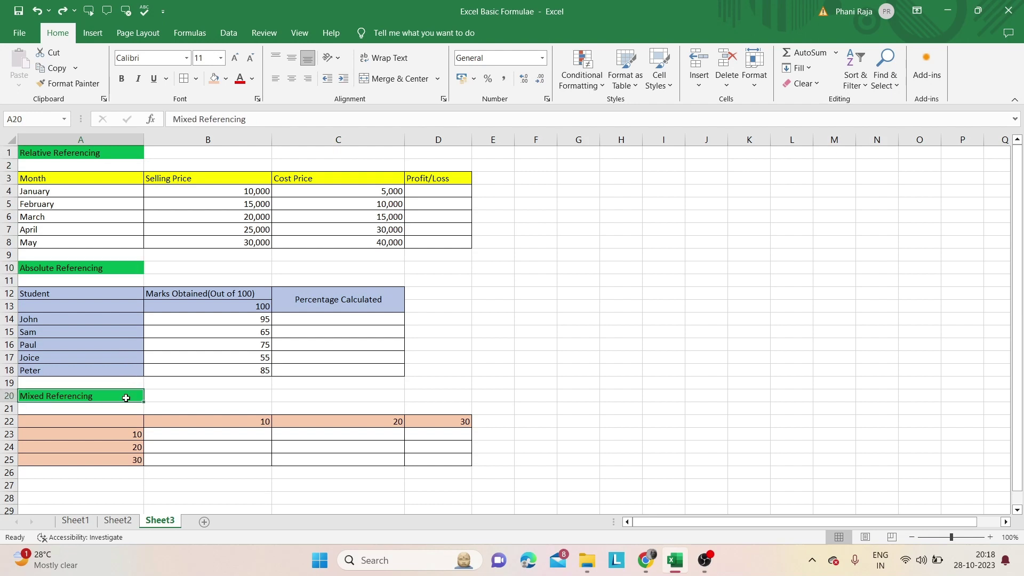
pyautogui.click(168, 156)
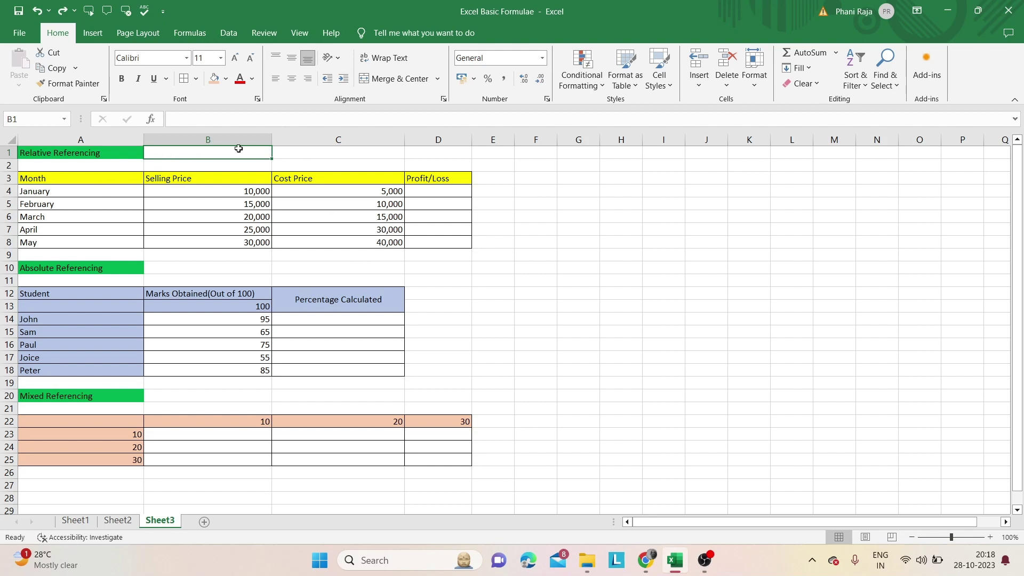
pyautogui.click(73, 175)
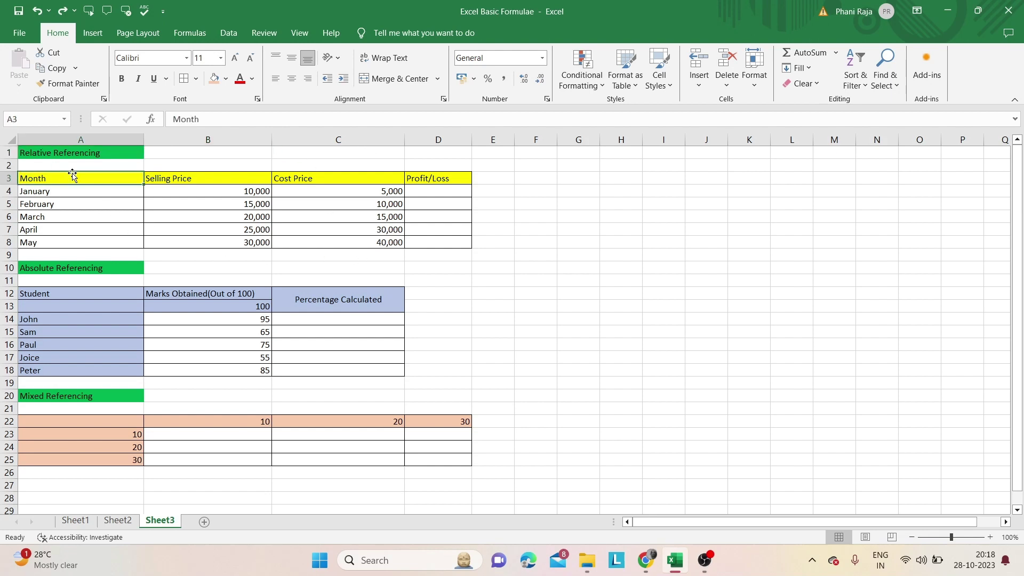
pyautogui.click(161, 183)
pyautogui.click(280, 182)
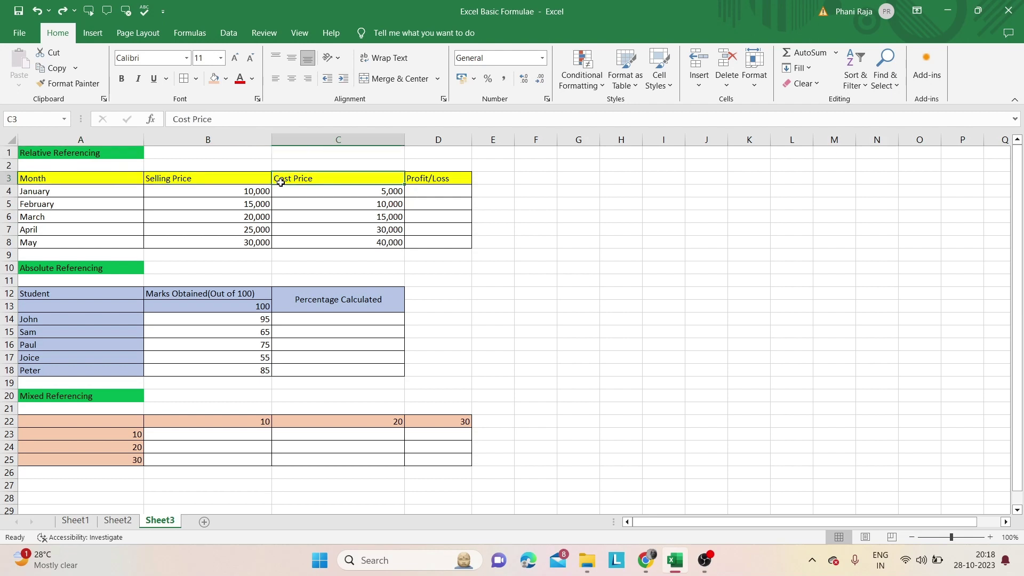
pyautogui.click(434, 179)
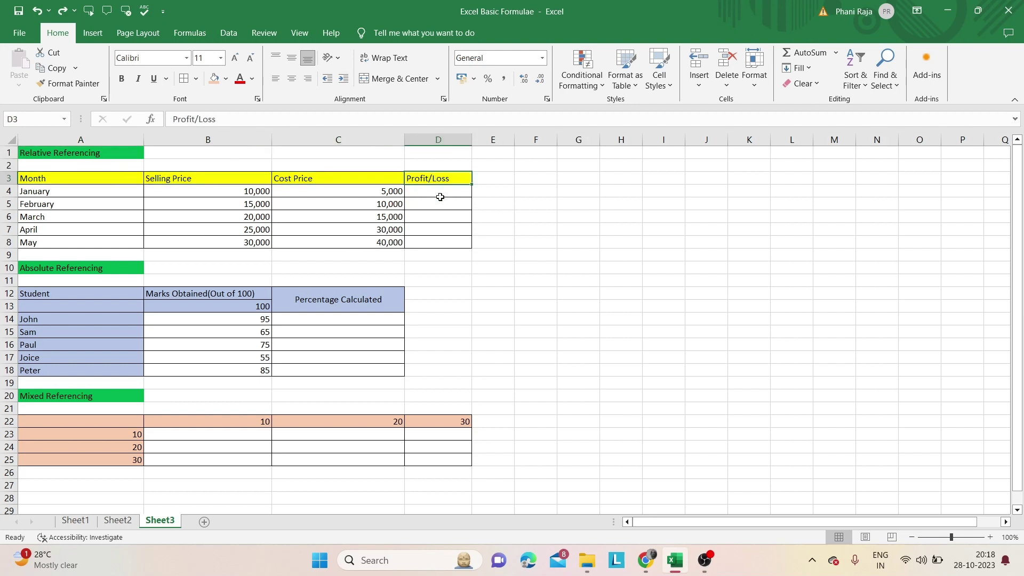
# Step: Calculate January's profit/loss in D4 as selling price minus cost price with the formula =B4-C4
pyautogui.click(439, 197)
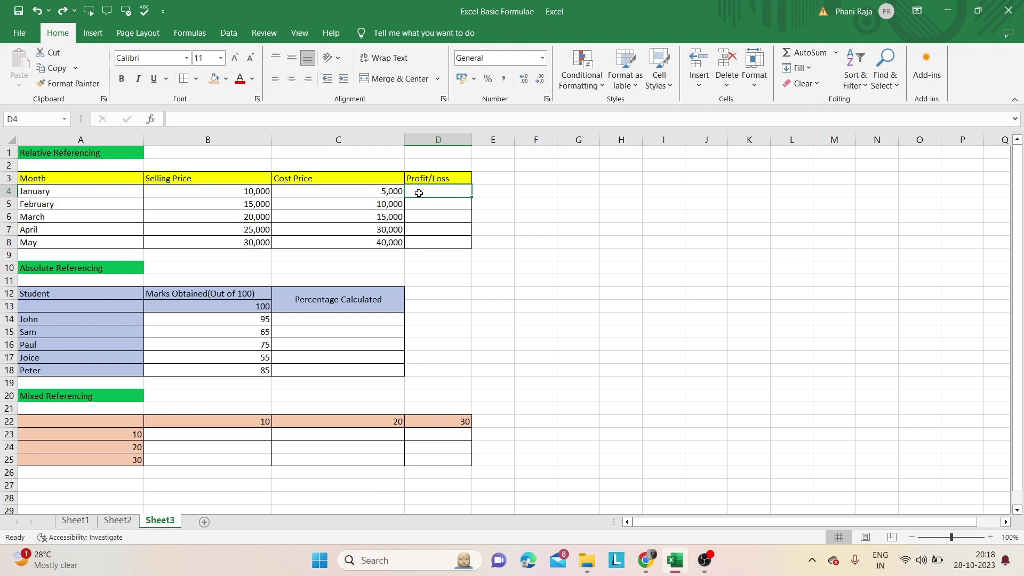
pyautogui.write('=')
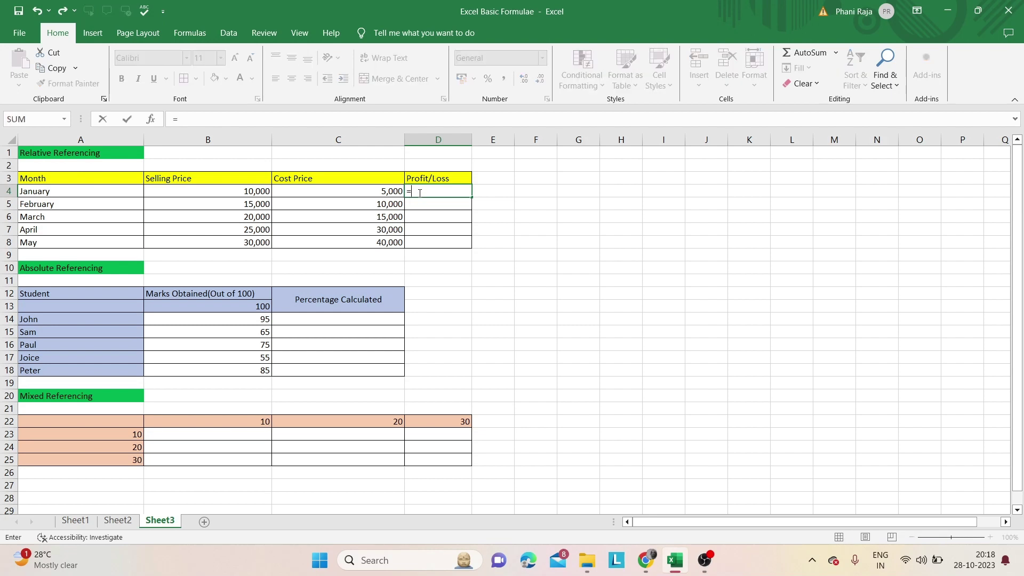
pyautogui.click(264, 190)
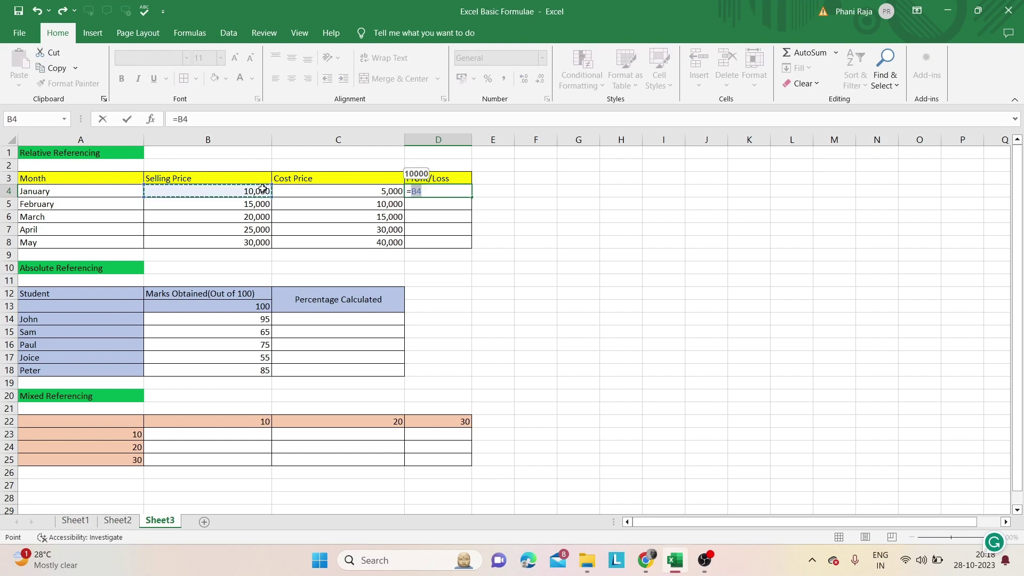
pyautogui.write('-')
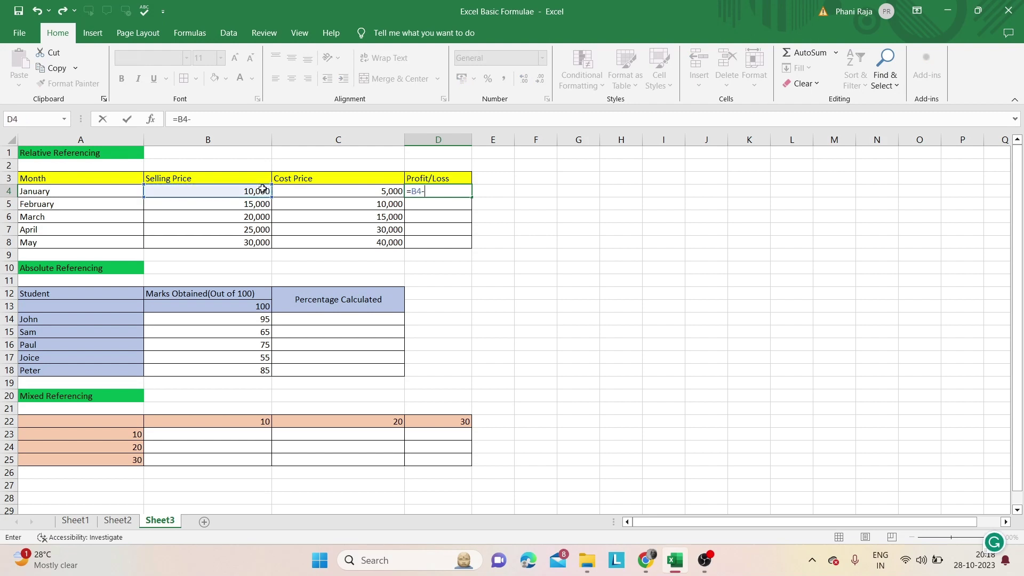
pyautogui.click(311, 188)
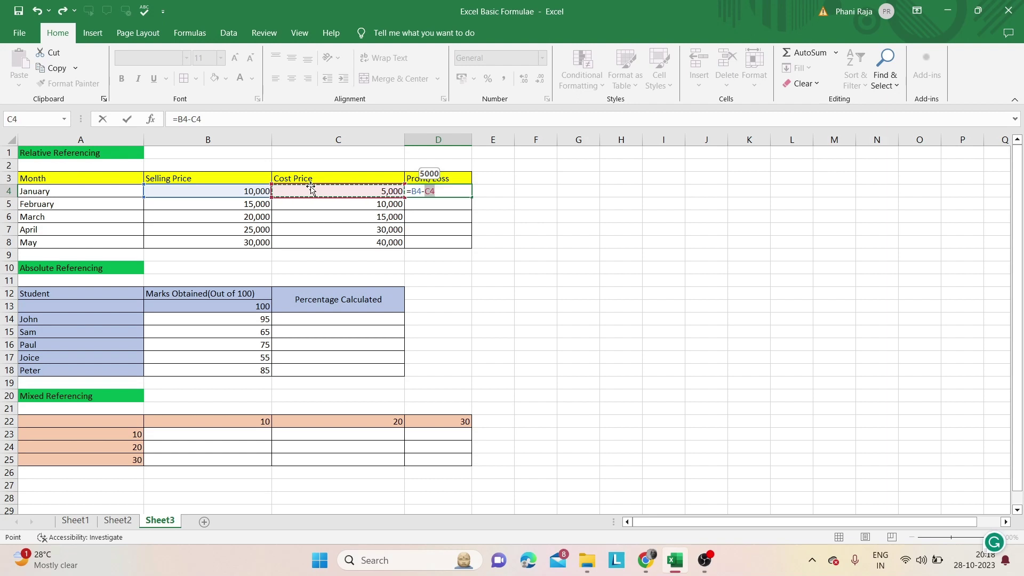
pyautogui.press('Return')
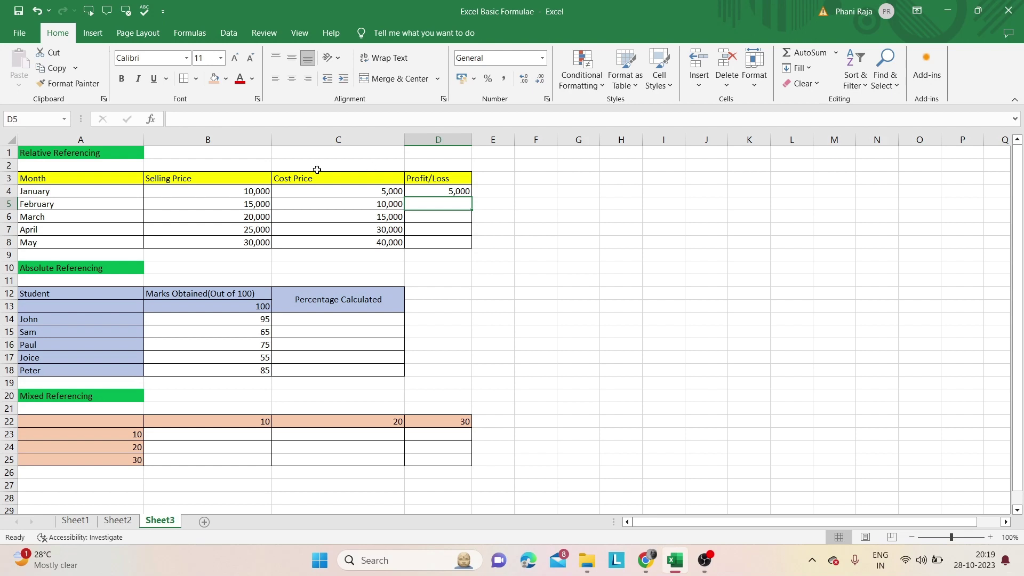
# Step: Fill the January profit/loss formula from D4 down through May in D8
pyautogui.click(253, 189)
pyautogui.press('Right')
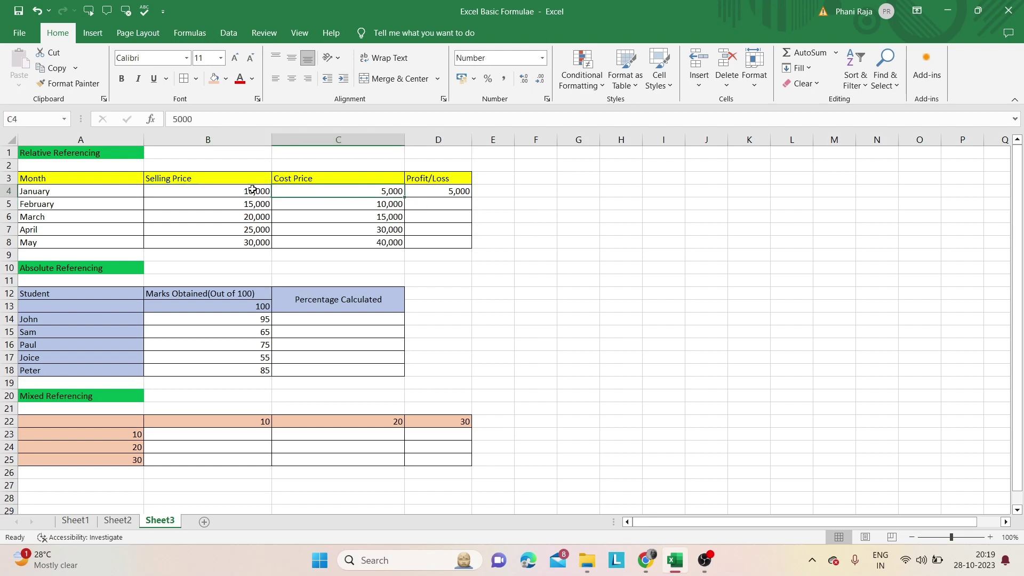
pyautogui.click(440, 191)
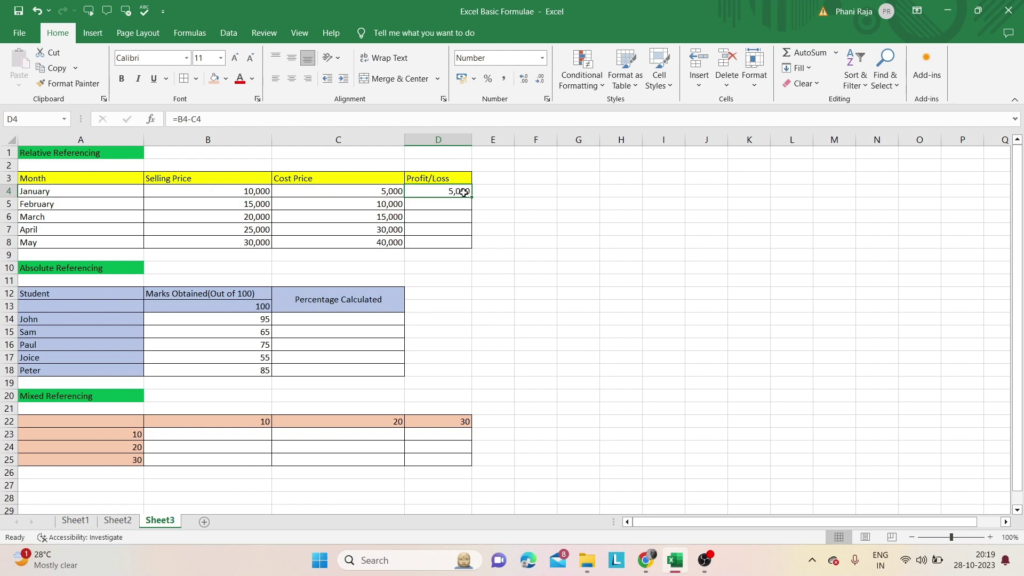
pyautogui.moveTo(472, 197); pyautogui.dragTo(475, 244)
pyautogui.click(489, 244)
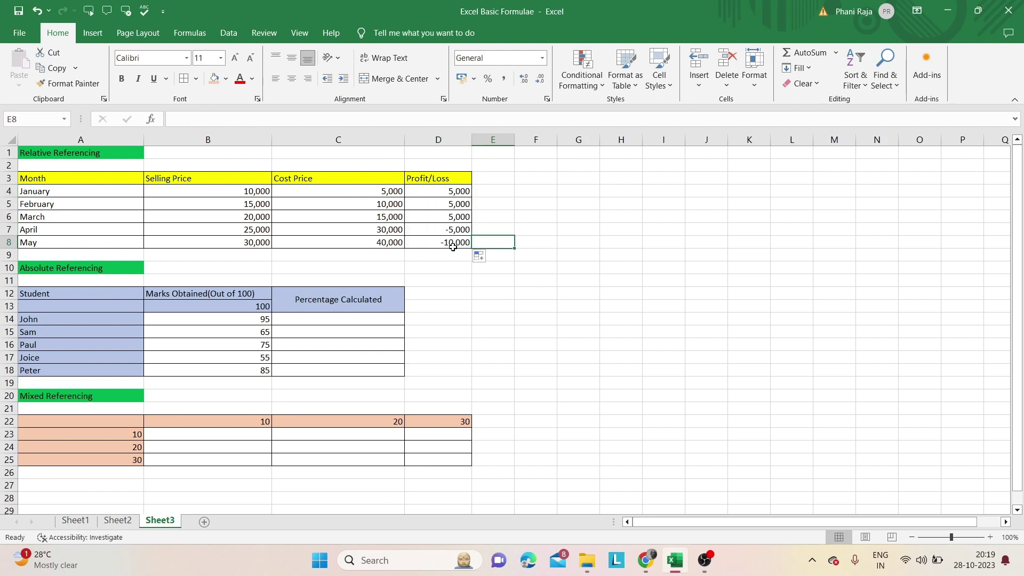
# Step: Check the copied profit/loss formulas for May and April against the selling and cost prices in their rows
pyautogui.click(255, 244)
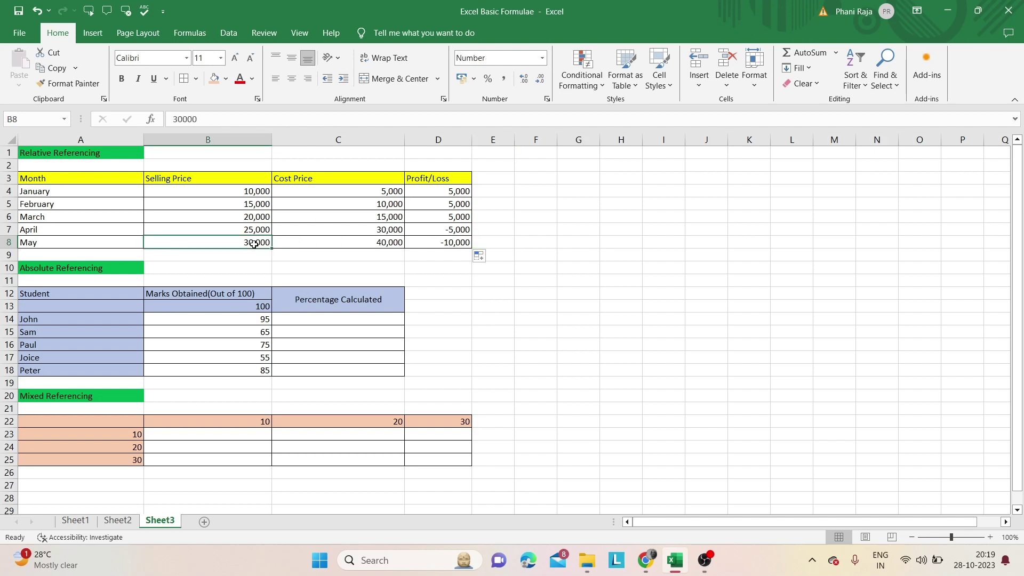
pyautogui.click(306, 243)
pyautogui.click(426, 243)
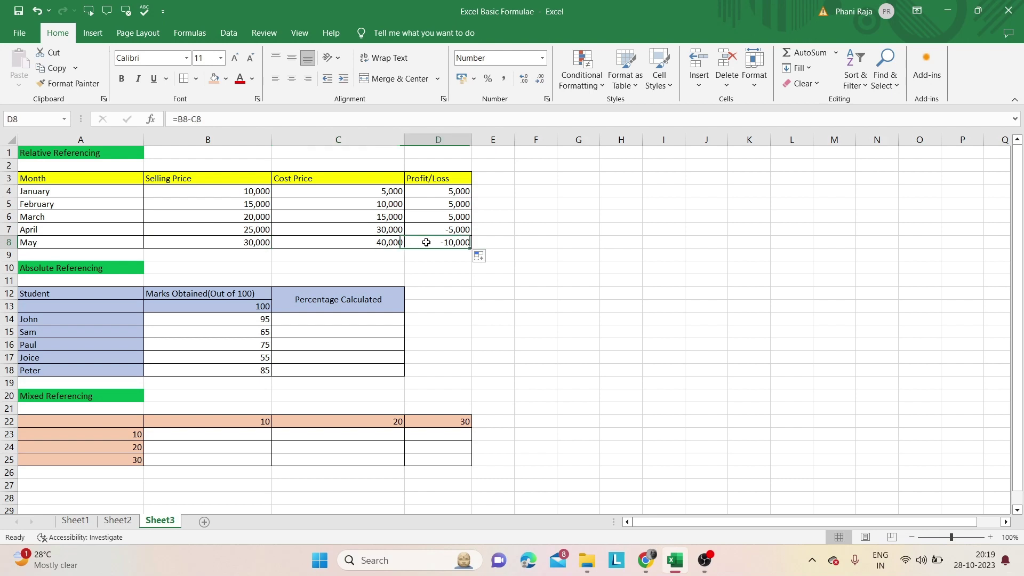
pyautogui.click(248, 229)
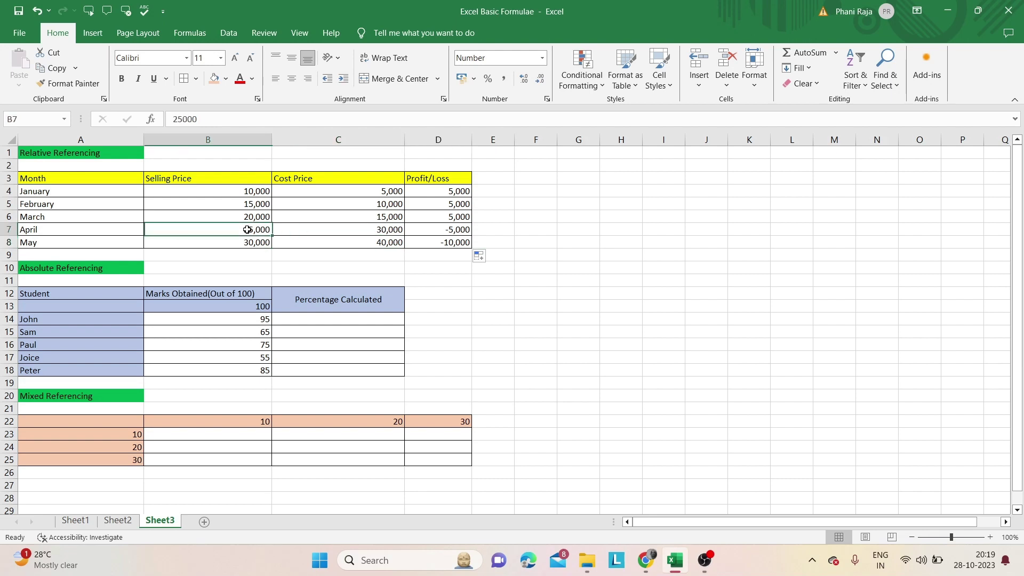
pyautogui.press('Right')
pyautogui.press('Right')
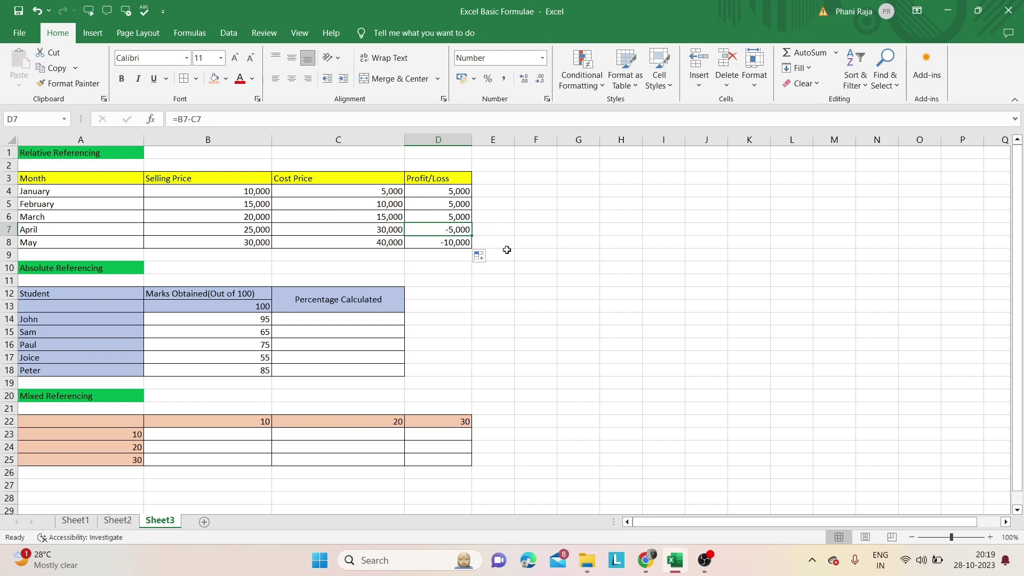
pyautogui.click(504, 248)
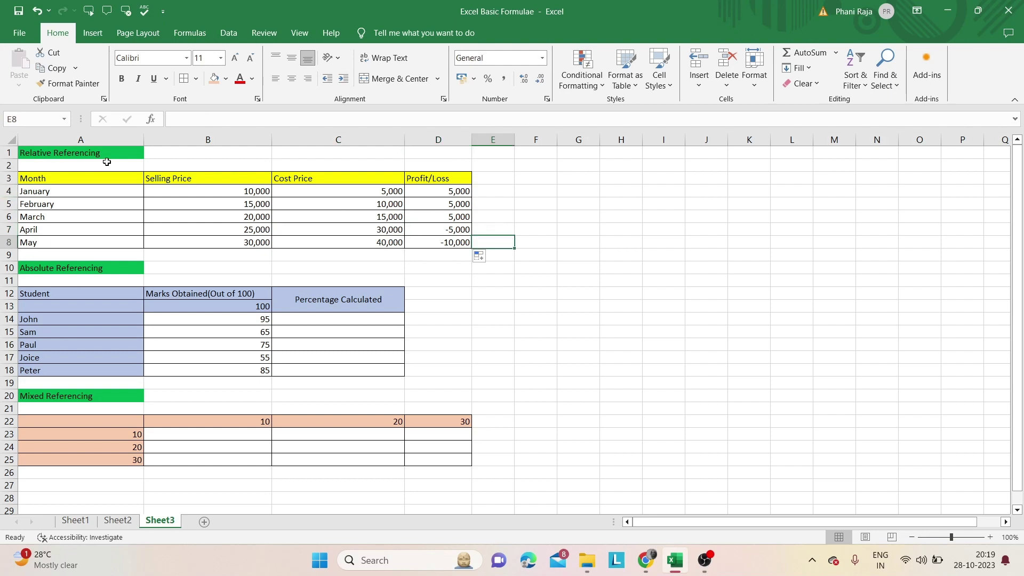
# Step: Calculate the first student's percentage in C14 by dividing the marks by the maximum marks with =B14/B13
pyautogui.click(241, 266)
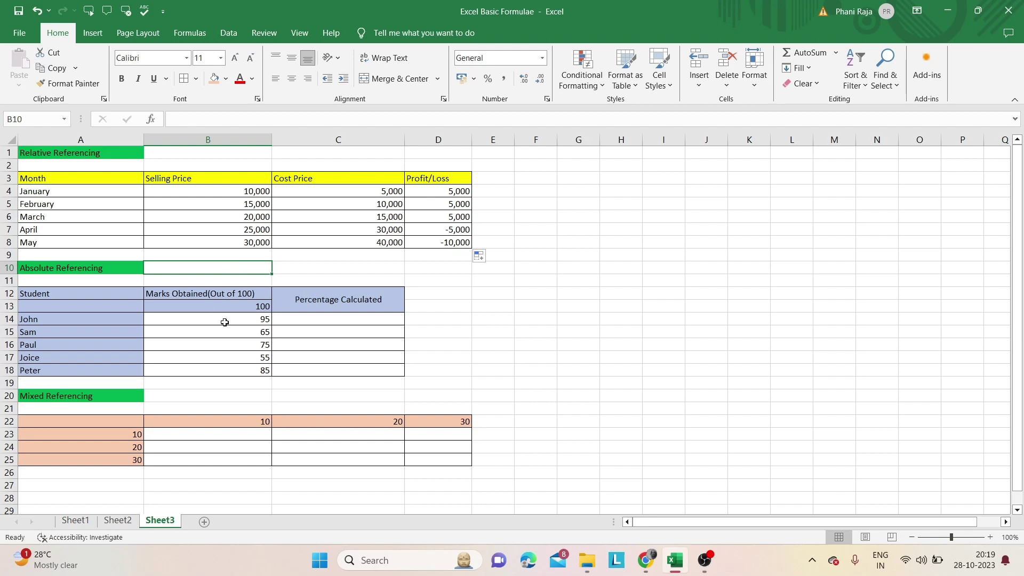
pyautogui.click(301, 325)
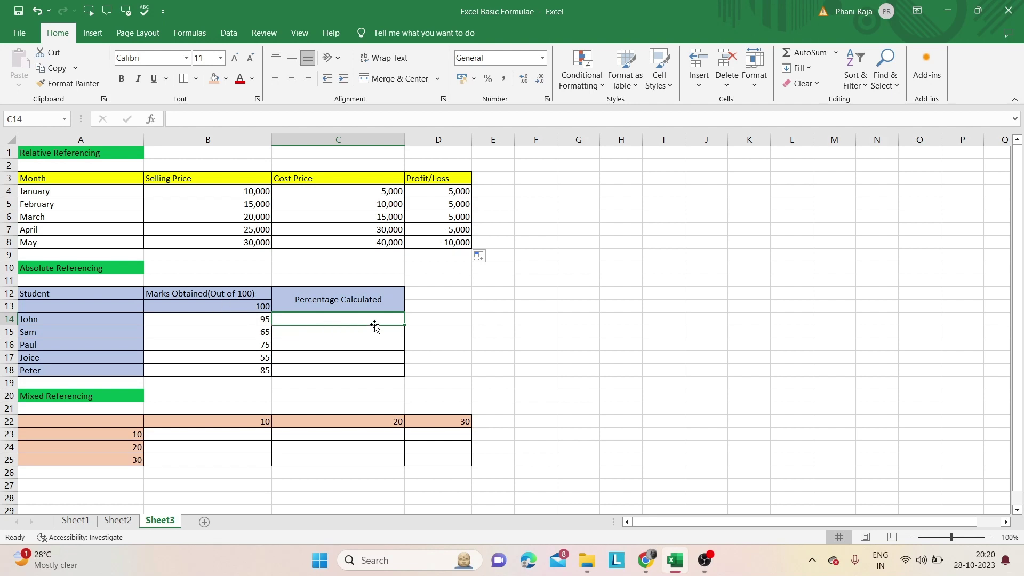
pyautogui.click(363, 335)
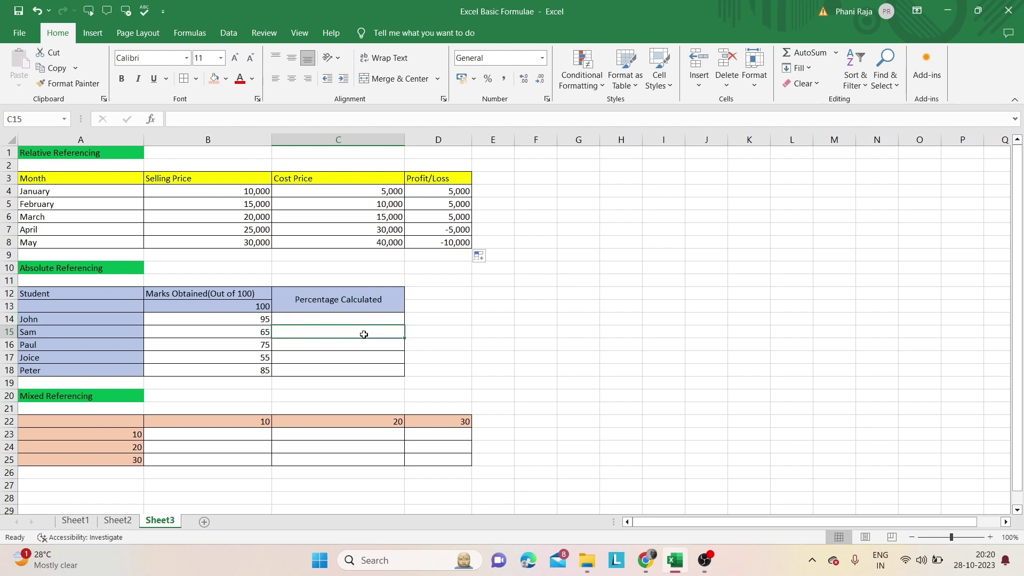
pyautogui.click(362, 317)
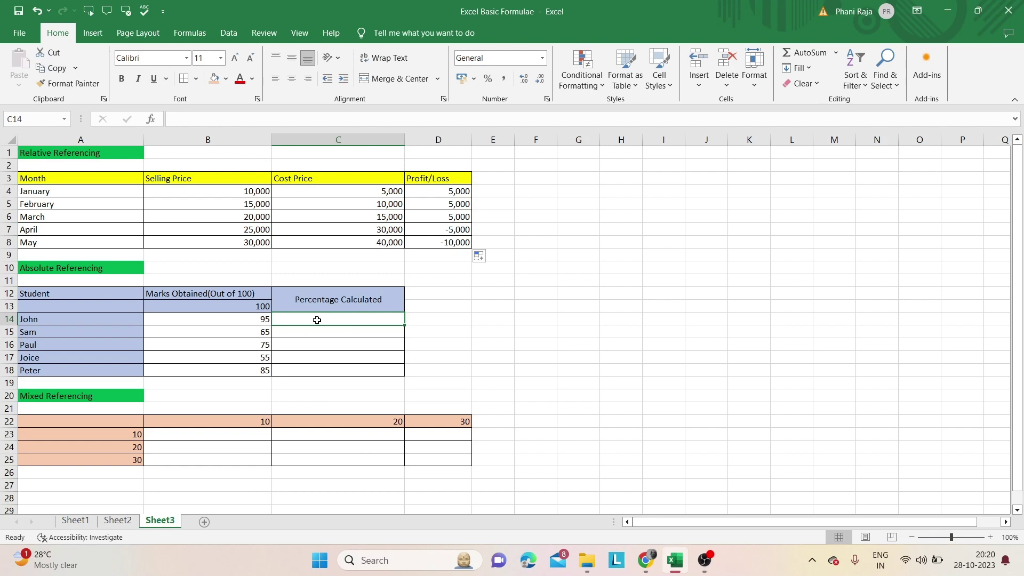
pyautogui.write('=')
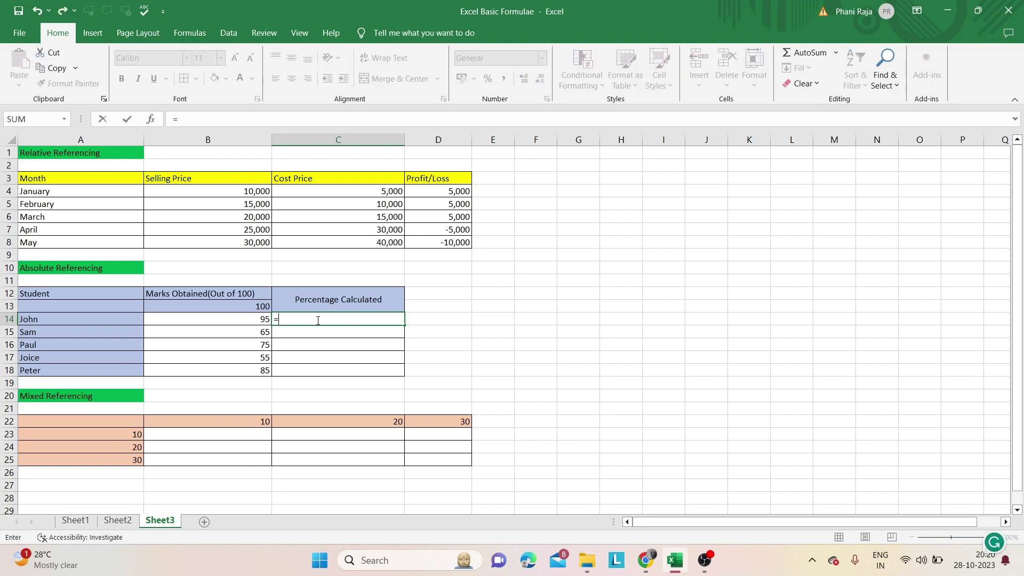
pyautogui.click(255, 319)
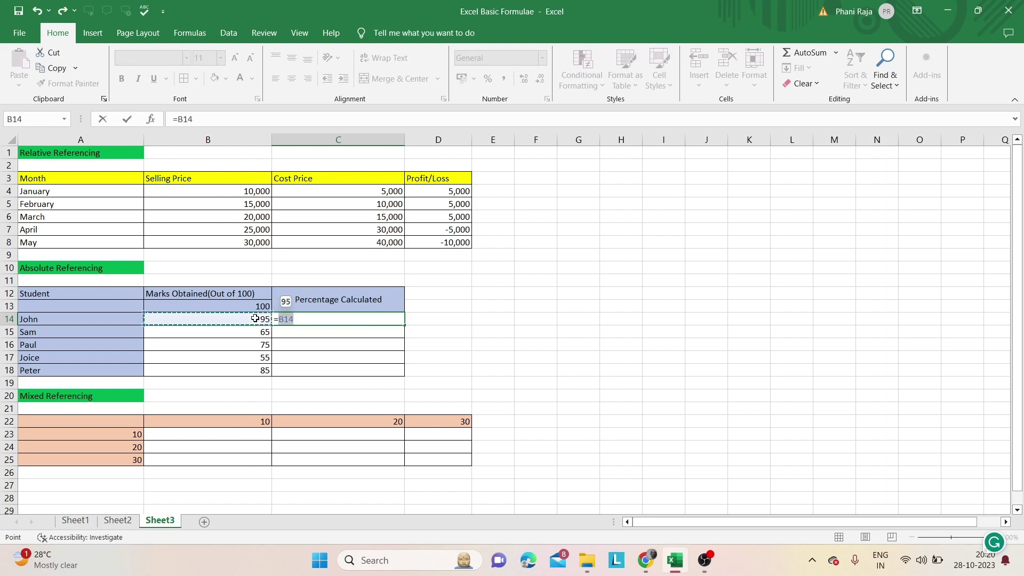
pyautogui.write('/')
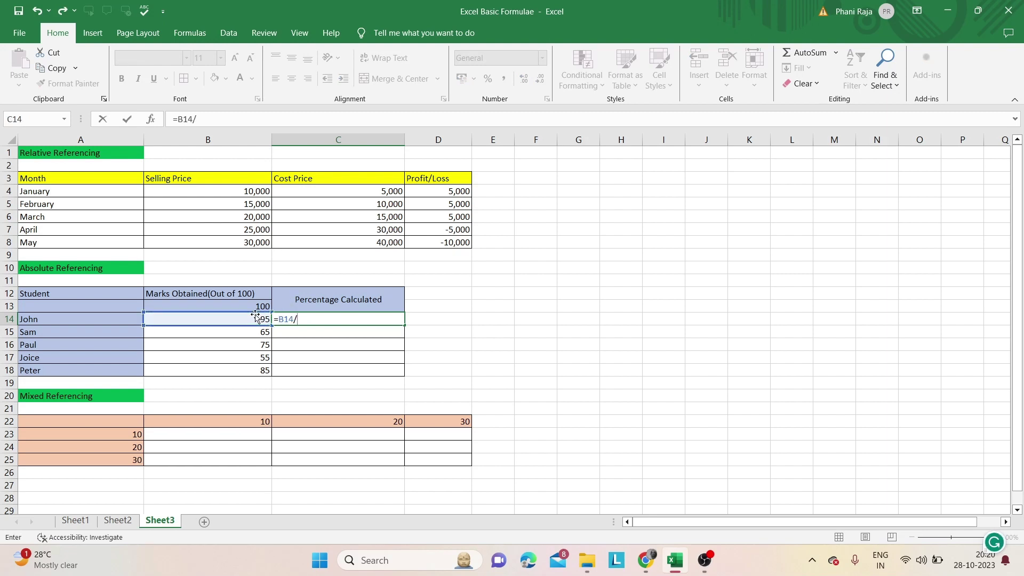
pyautogui.click(253, 305)
pyautogui.press('Return')
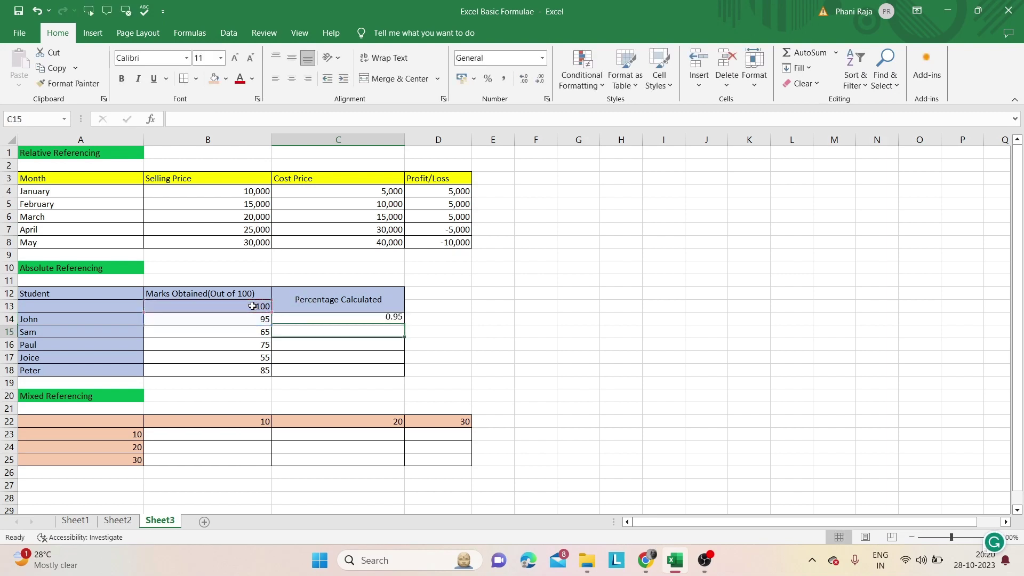
# Step: Format C14 as a percentage and fill its formula down to C18 for the remaining students
pyautogui.click(322, 321)
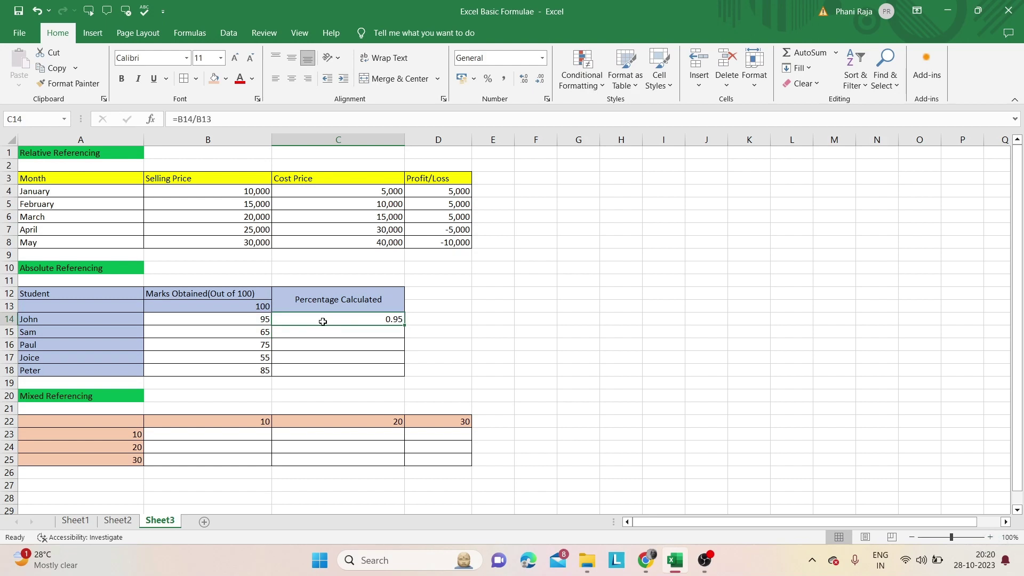
pyautogui.click(488, 79)
pyautogui.moveTo(406, 327); pyautogui.dragTo(405, 376)
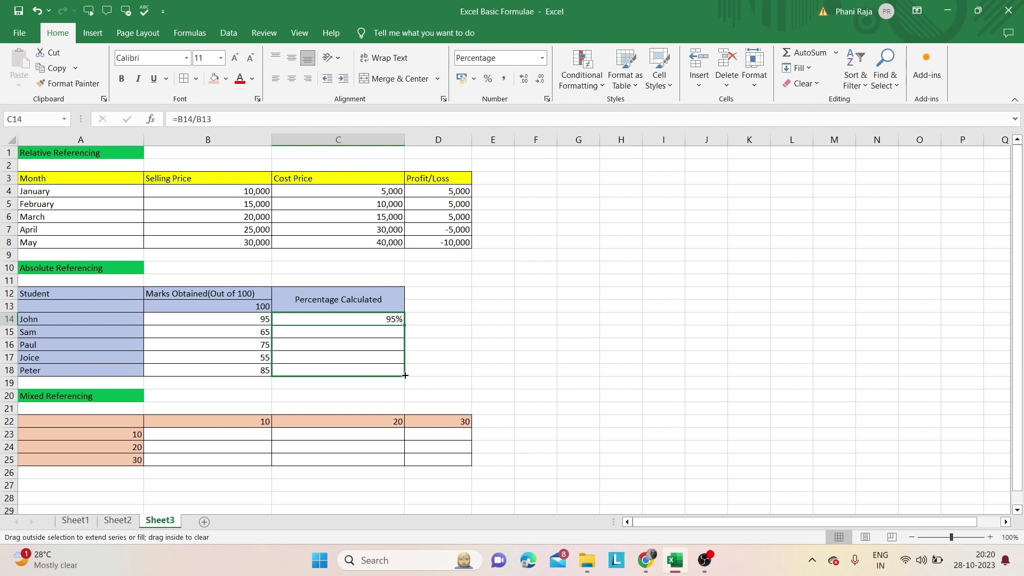
pyautogui.moveTo(406, 376); pyautogui.dragTo(407, 375)
pyautogui.click(431, 369)
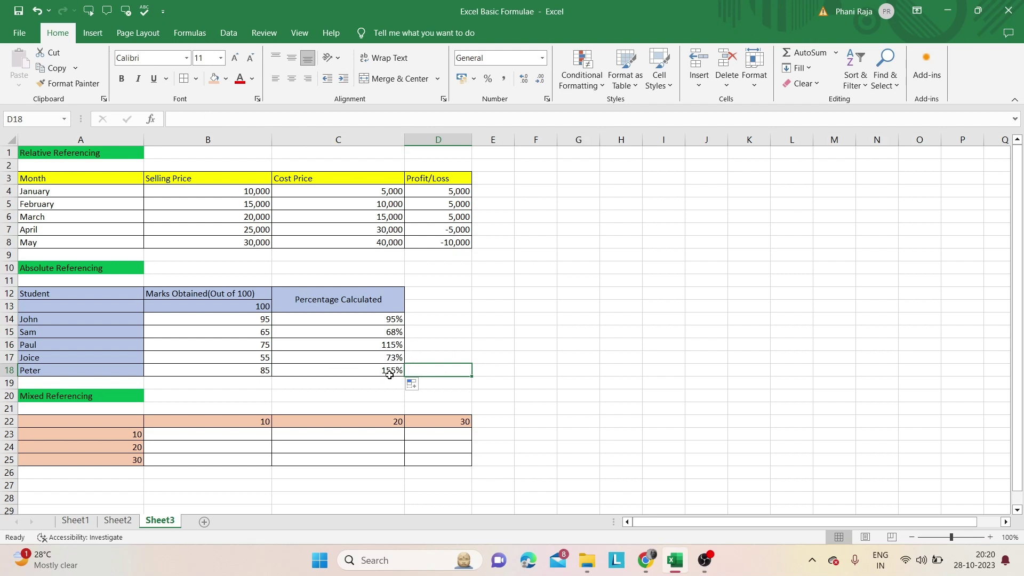
# Step: Inspect which cells the copied percentage formula in C15 references, and compare them with the maximum marks in B13
pyautogui.click(267, 332)
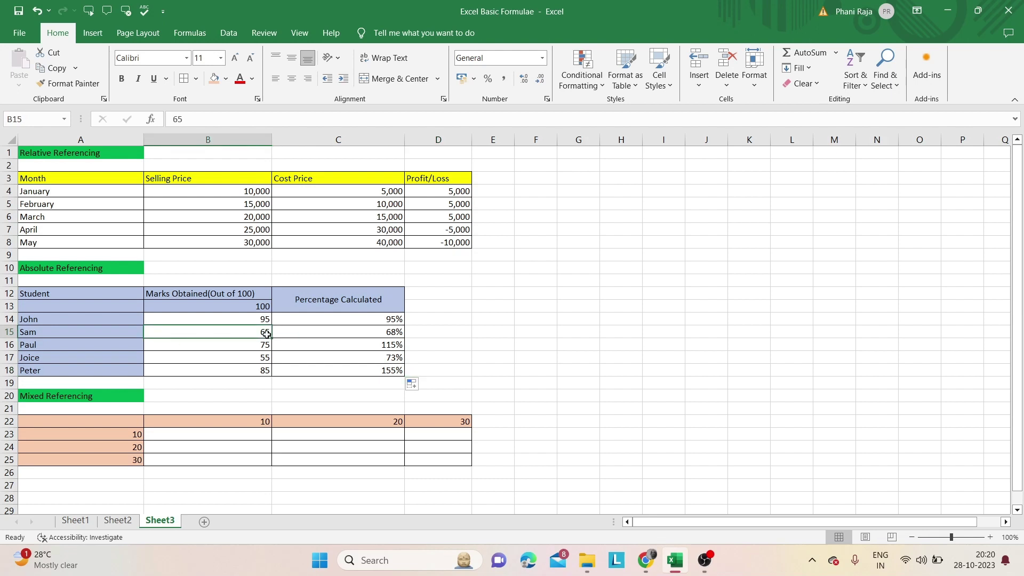
pyautogui.press('Right')
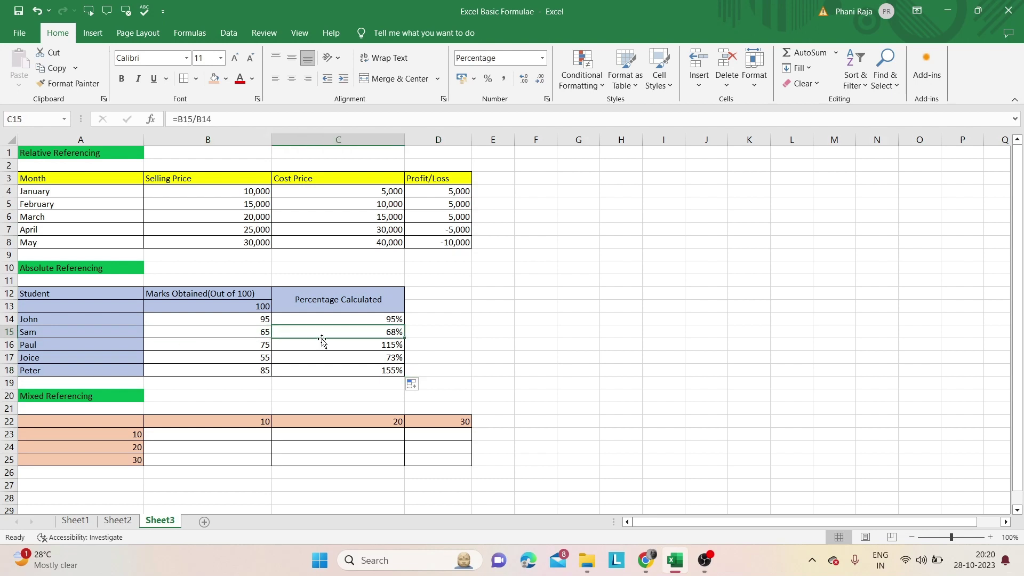
pyautogui.doubleClick(384, 333)
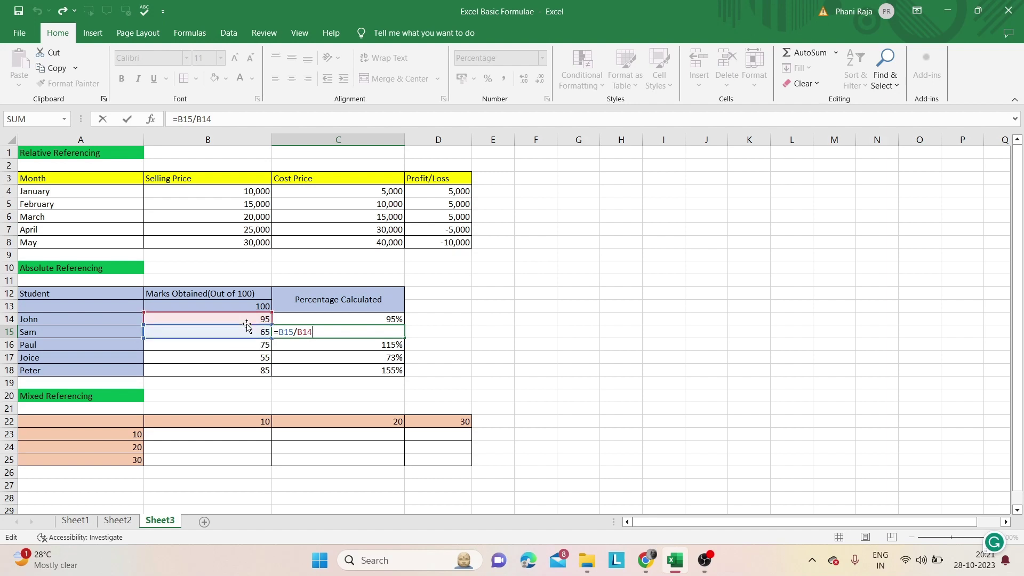
pyautogui.click(257, 305)
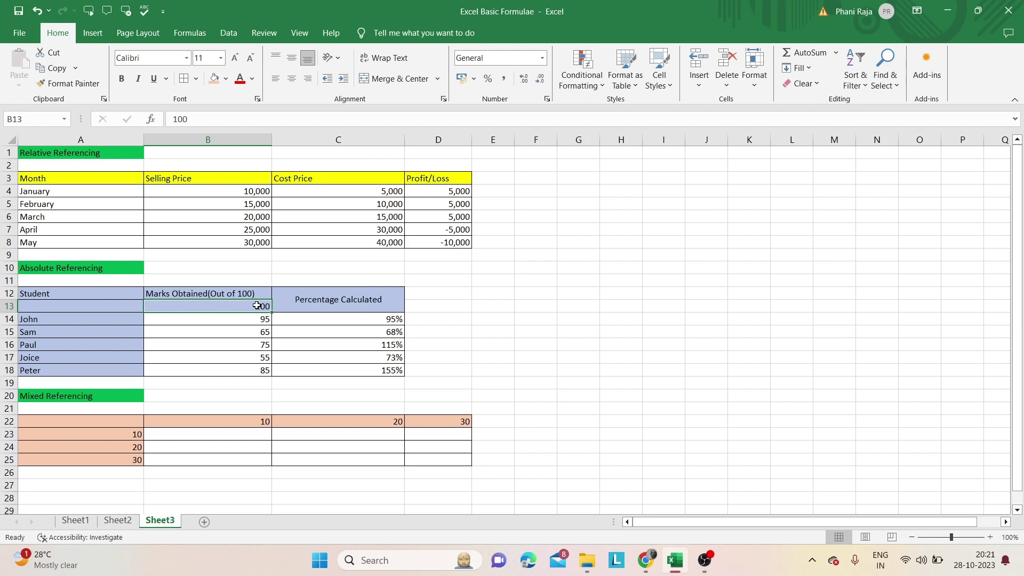
# Step: Edit the first student's percentage formula in C14 to =B14/$B13 and fill it down to C18
pyautogui.doubleClick(370, 322)
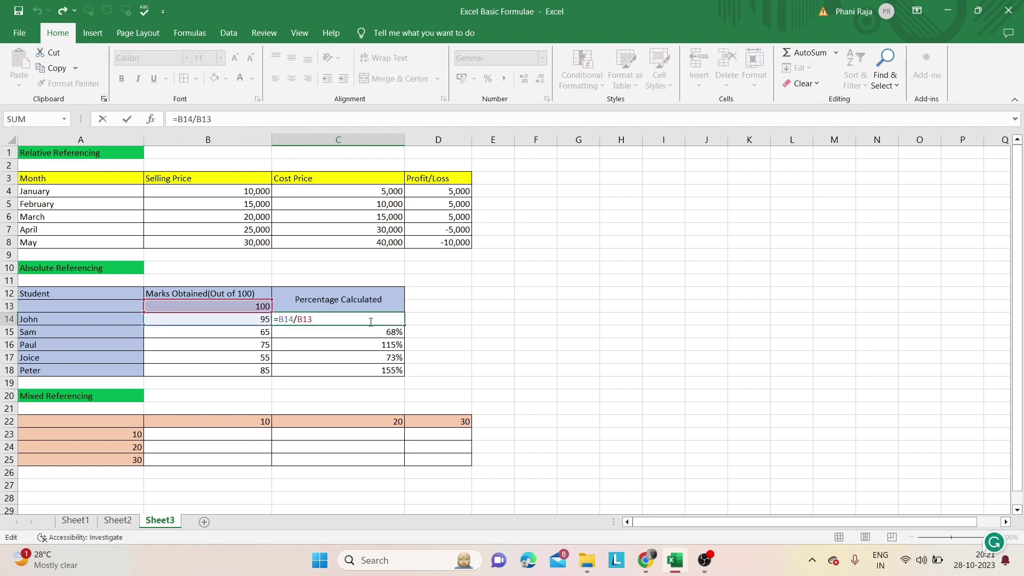
pyautogui.press('Left')
pyautogui.write('$')
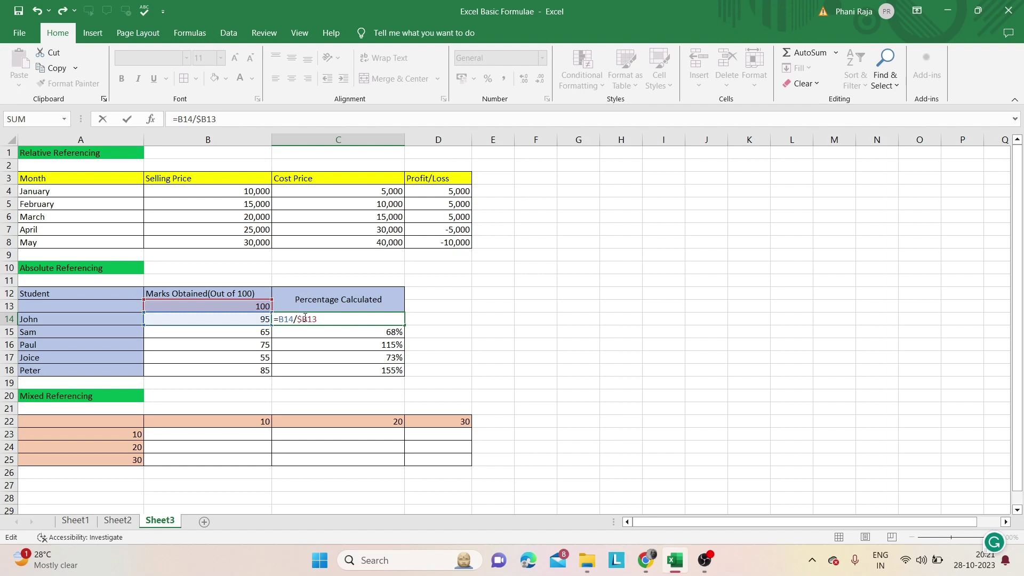
pyautogui.click(413, 318)
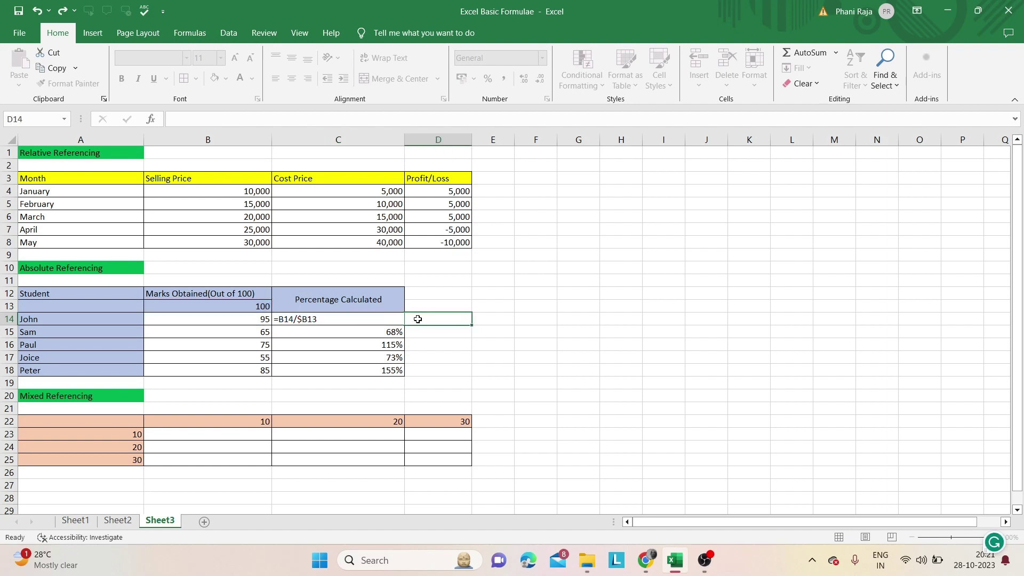
pyautogui.moveTo(397, 319); pyautogui.dragTo(403, 379)
pyautogui.click(403, 324)
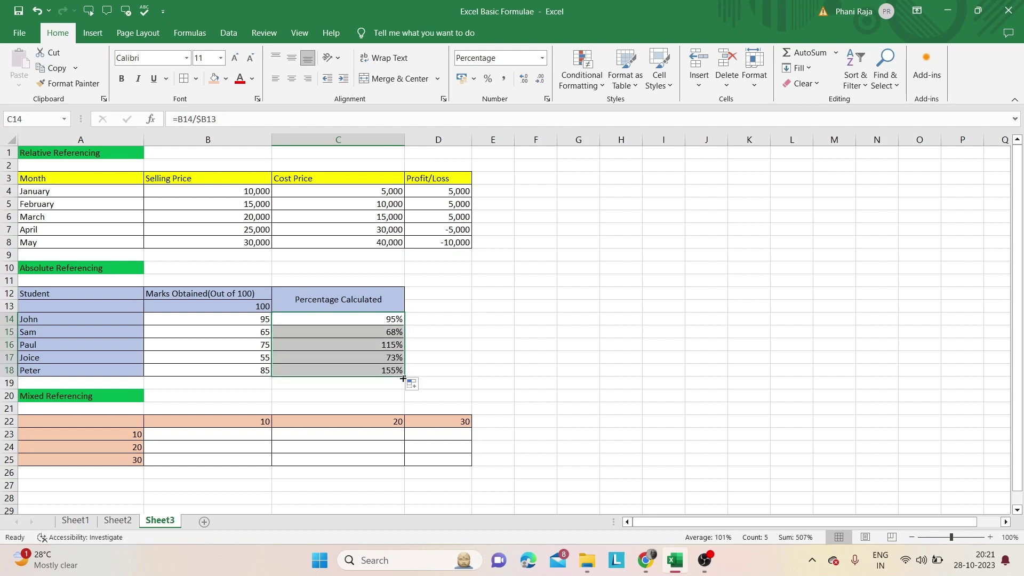
pyautogui.click(427, 321)
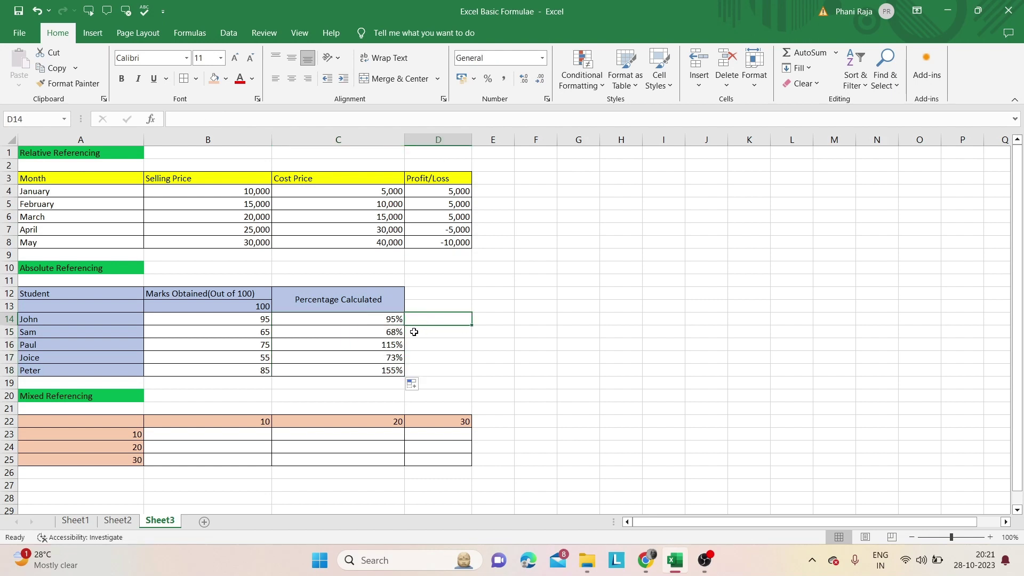
# Step: Make the maximum marks reference in C14 fully absolute with =B14/$B$13 and fill the formula down to C18
pyautogui.click(393, 323)
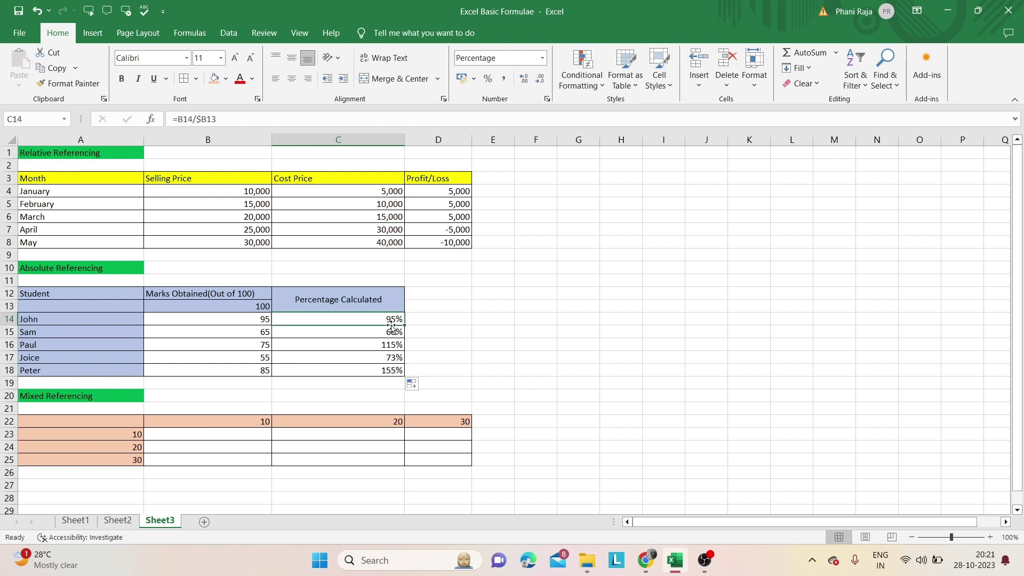
pyautogui.doubleClick(392, 321)
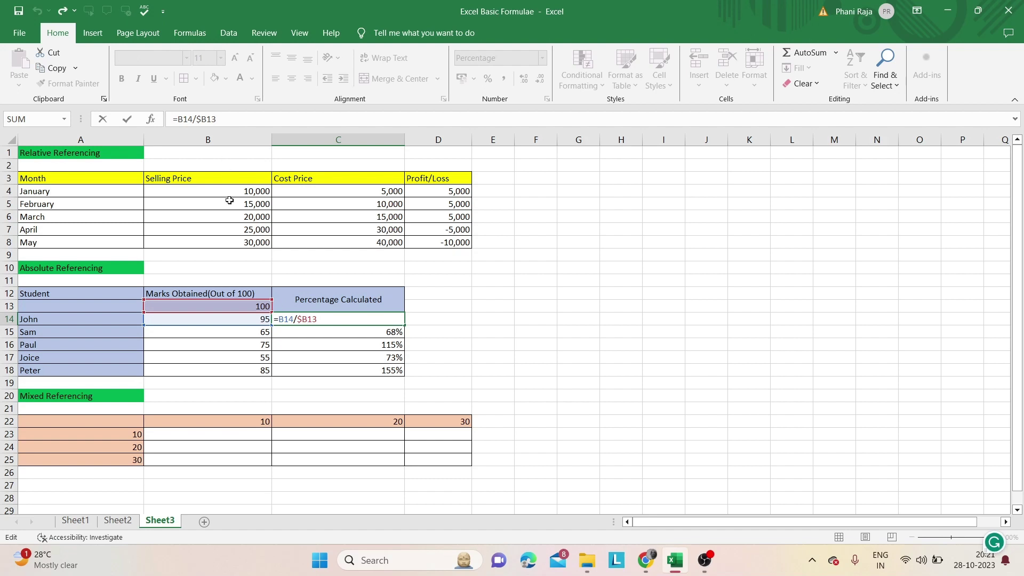
pyautogui.click(309, 318)
pyautogui.write('$')
pyautogui.click(418, 318)
pyautogui.click(397, 318)
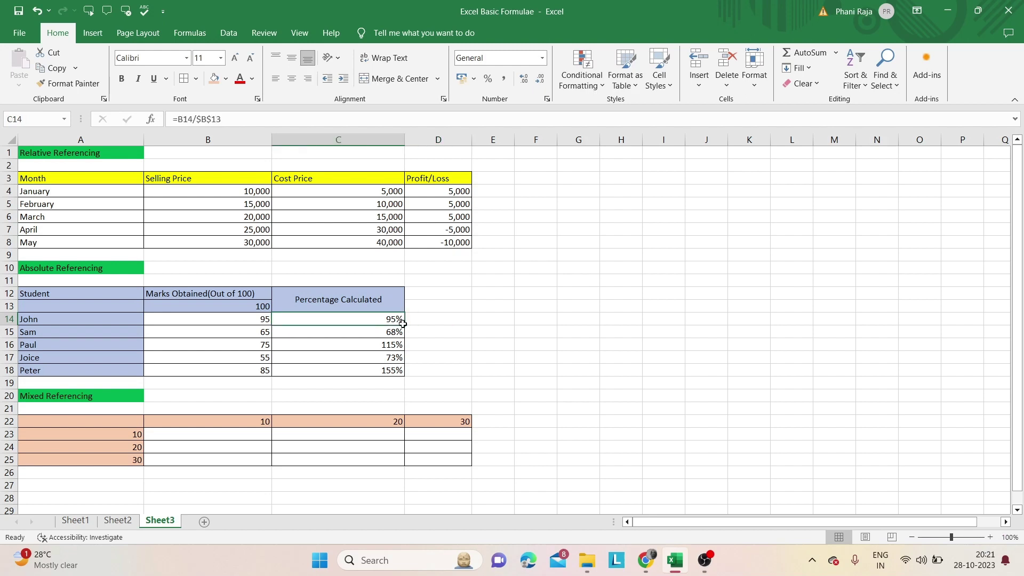
pyautogui.moveTo(403, 323); pyautogui.dragTo(406, 374)
pyautogui.click(392, 322)
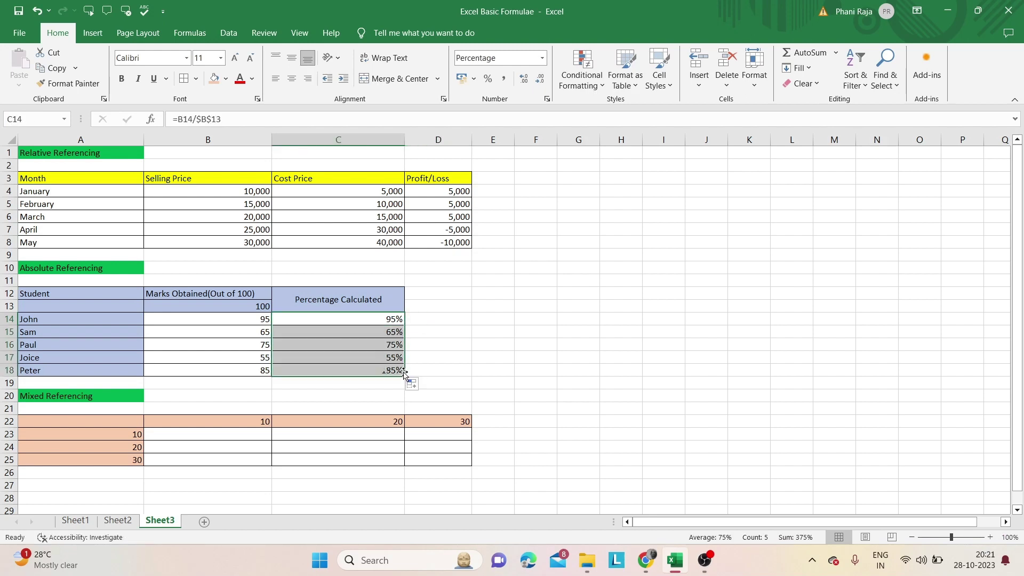
pyautogui.click(434, 376)
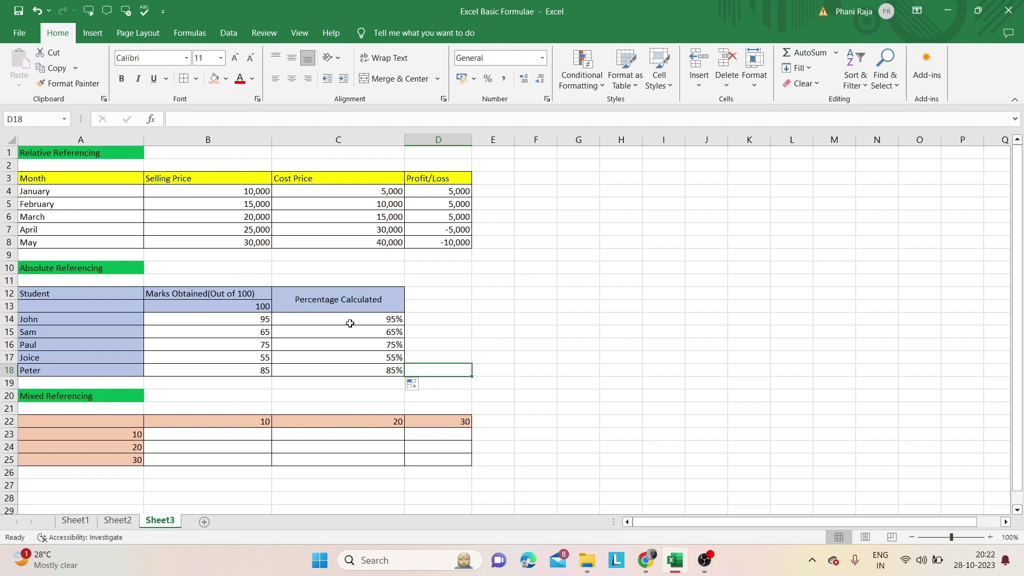
# Step: Examine how the row headings in A23:A25 pair with the column heading in B22 of the Mixed Referencing table
pyautogui.scroll(-2, 453, 366)
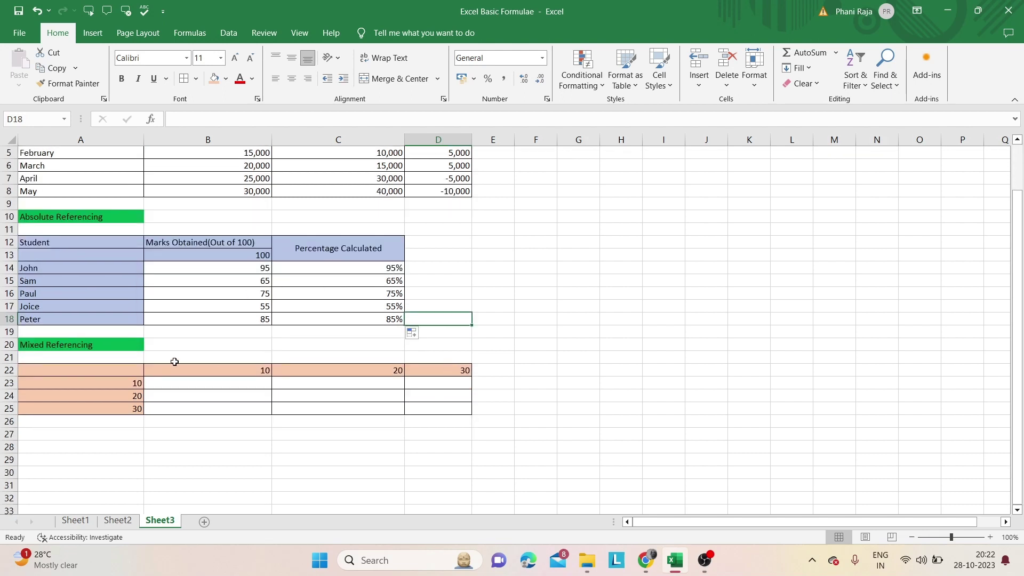
pyautogui.click(178, 342)
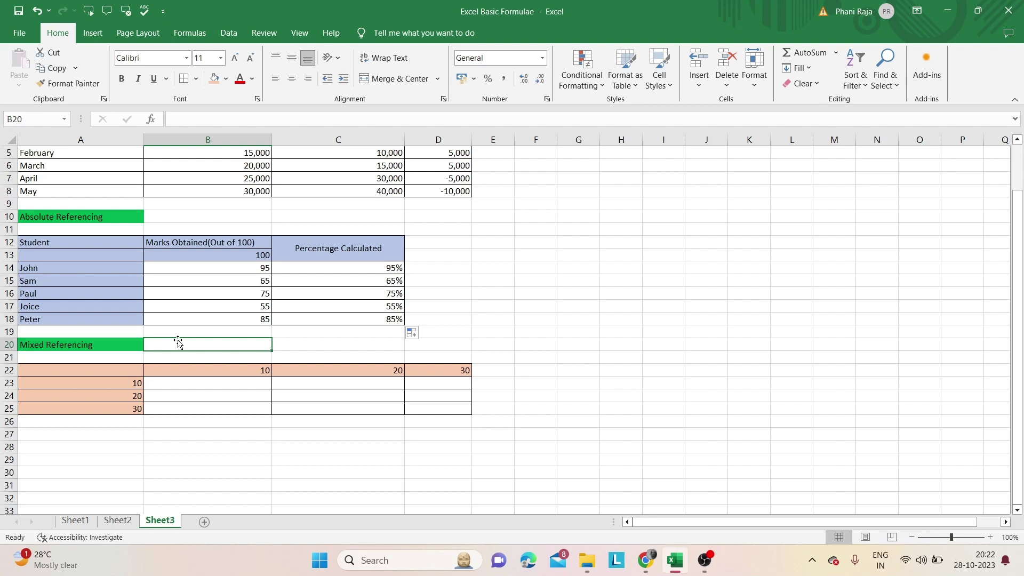
pyautogui.click(238, 386)
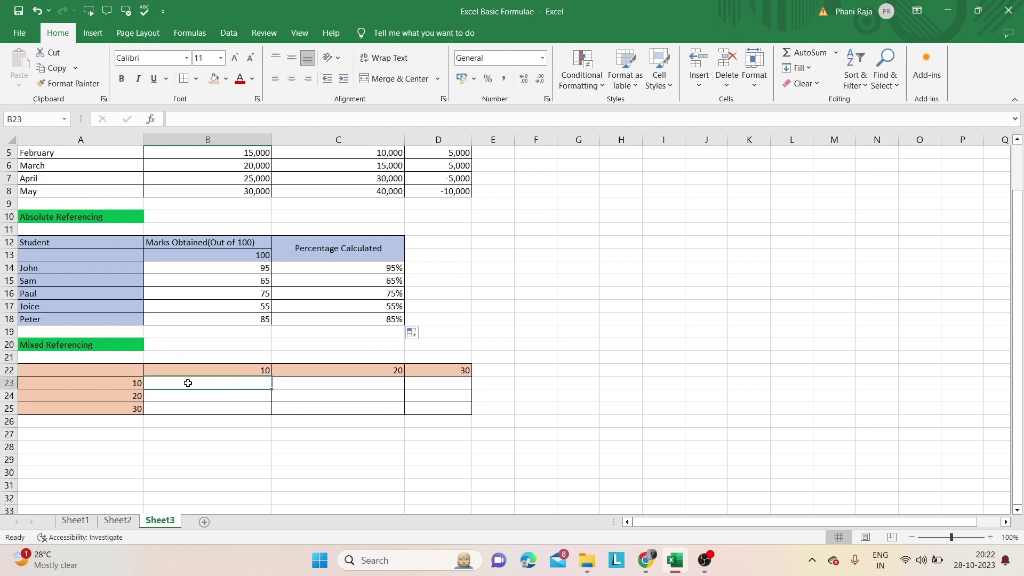
pyautogui.click(132, 382)
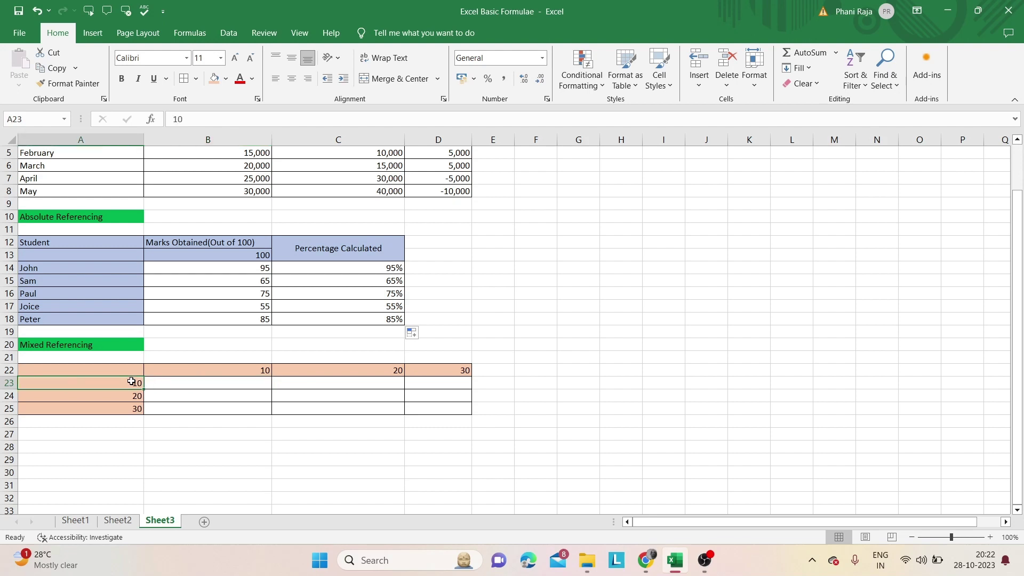
pyautogui.click(171, 371)
pyautogui.click(132, 395)
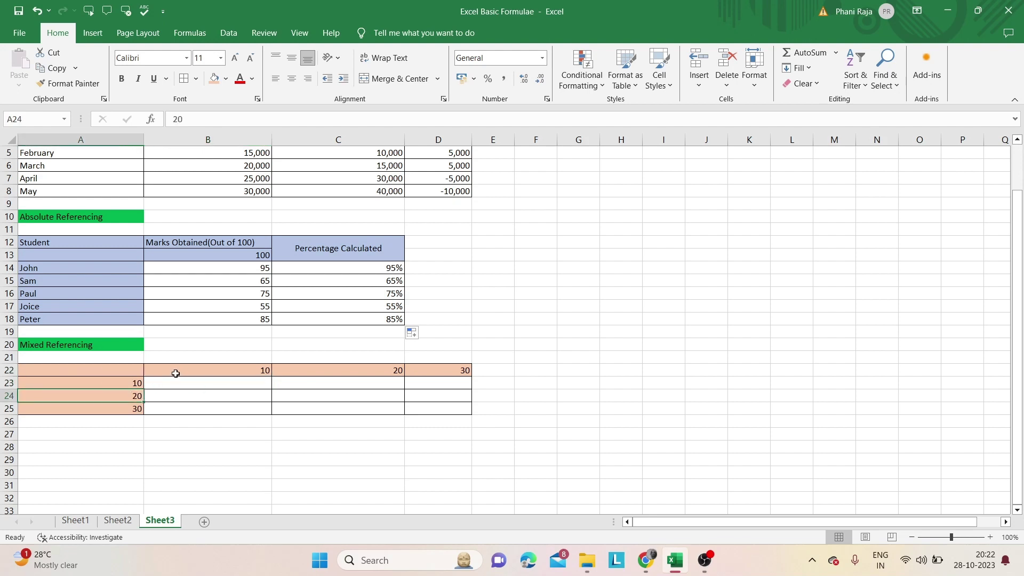
pyautogui.click(172, 370)
pyautogui.click(139, 407)
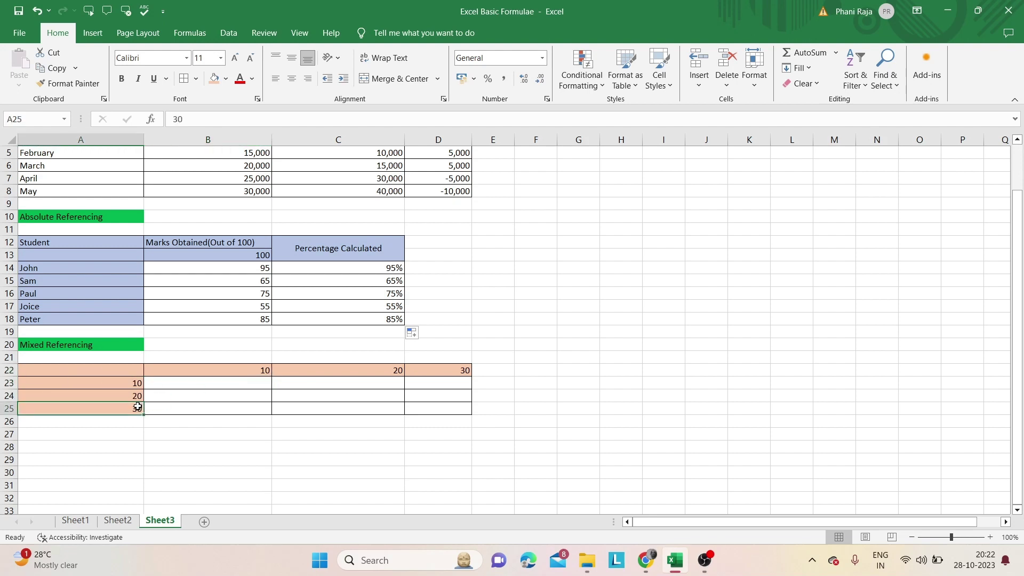
pyautogui.click(186, 370)
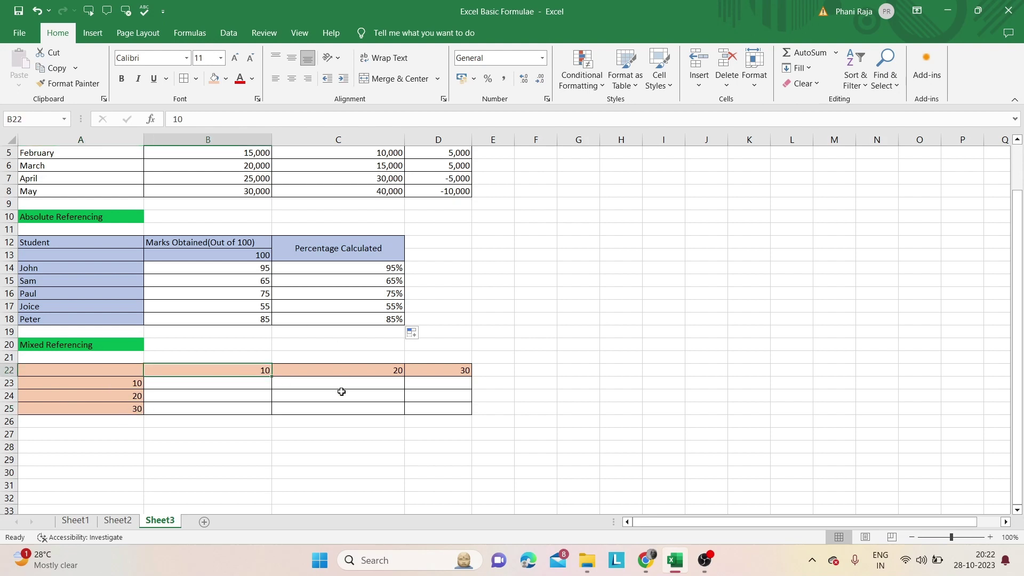
# Step: Multiply the first row heading by the first column heading in B23 with =A23*B22
pyautogui.click(250, 384)
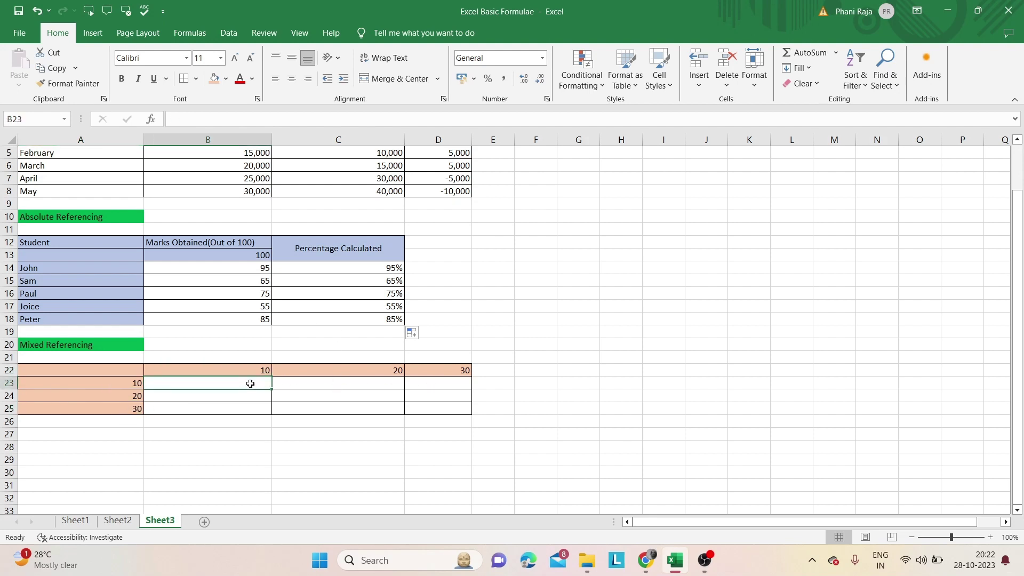
pyautogui.write('=')
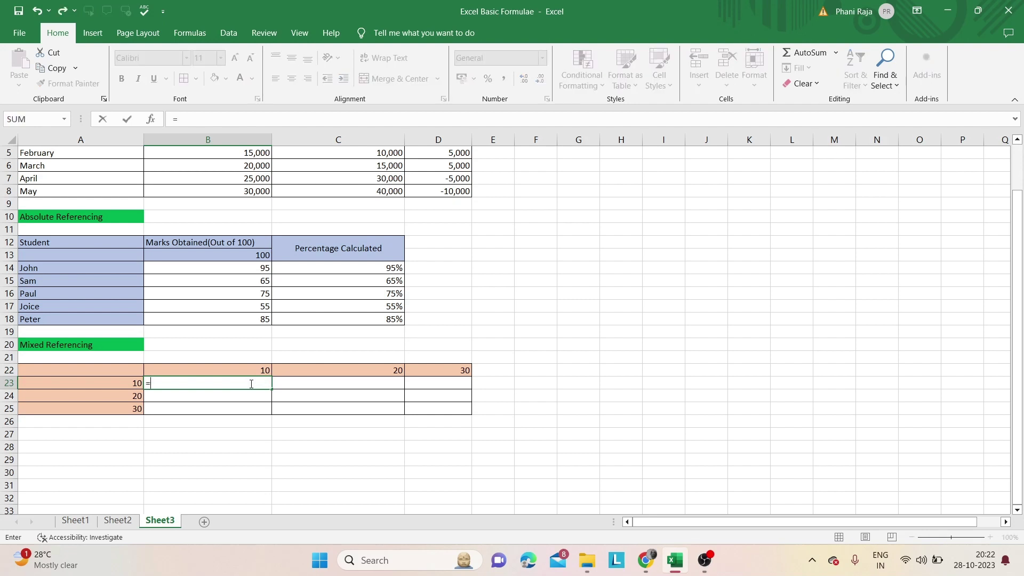
pyautogui.click(130, 382)
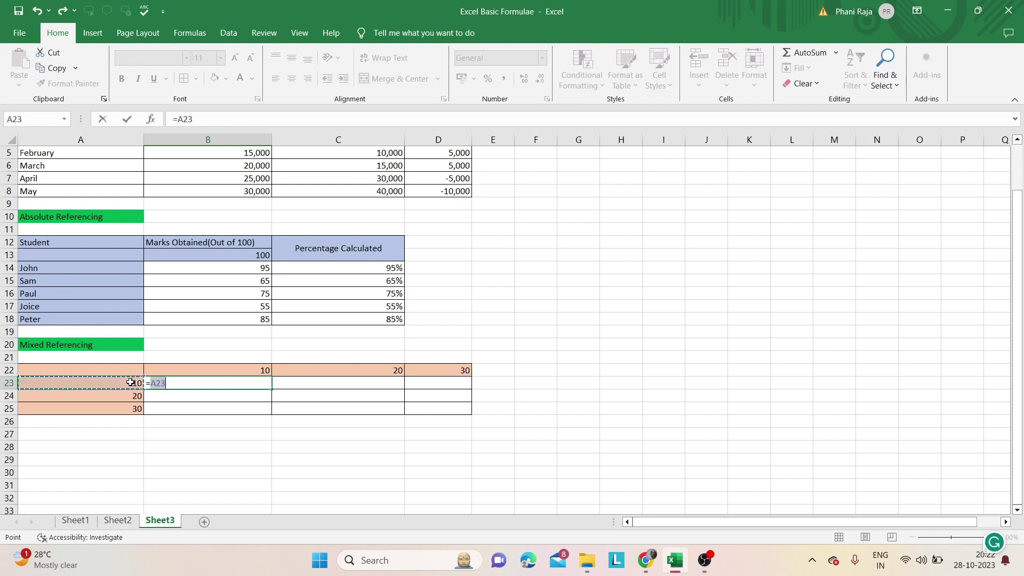
pyautogui.write('*')
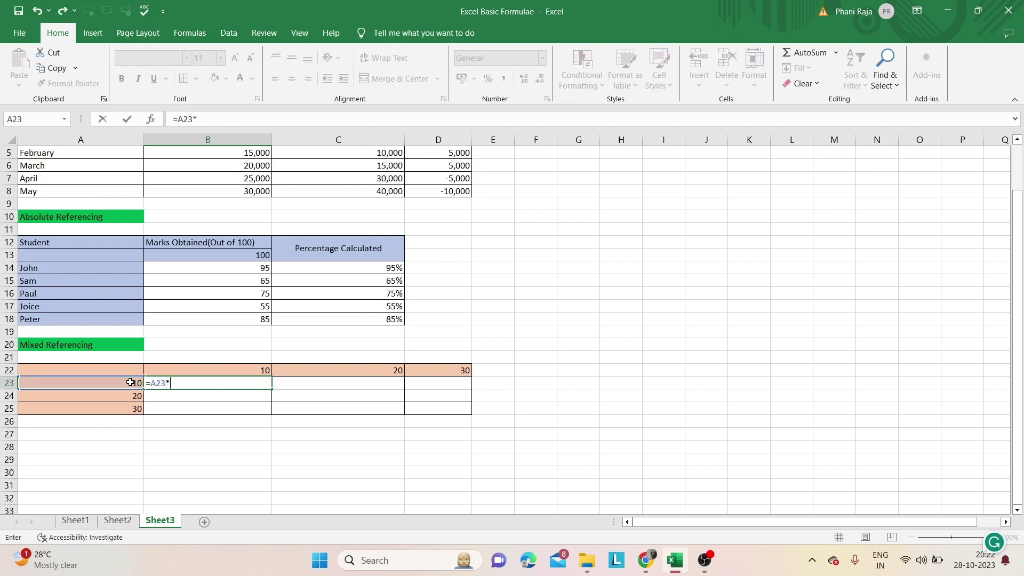
pyautogui.click(189, 370)
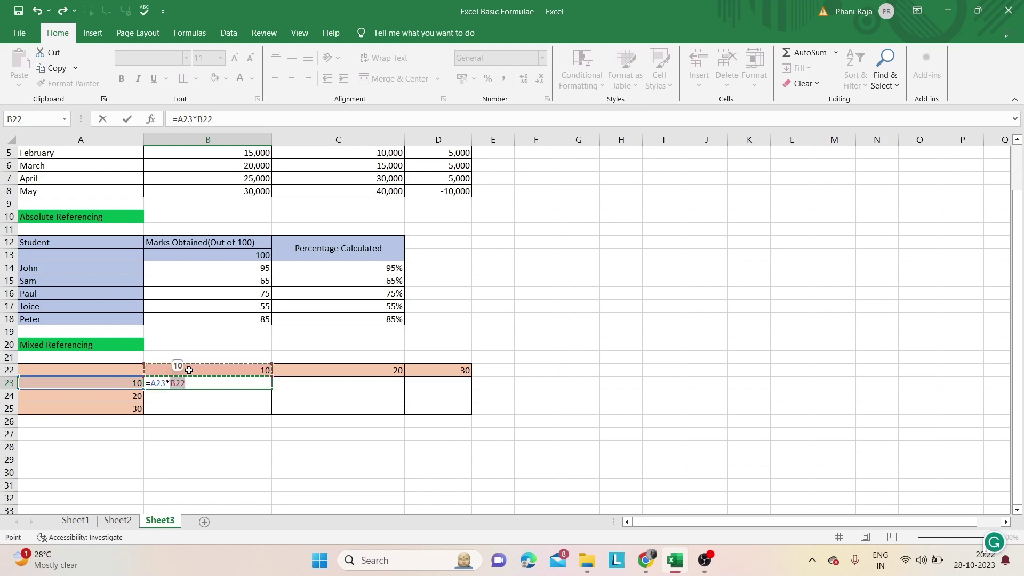
pyautogui.press('Return')
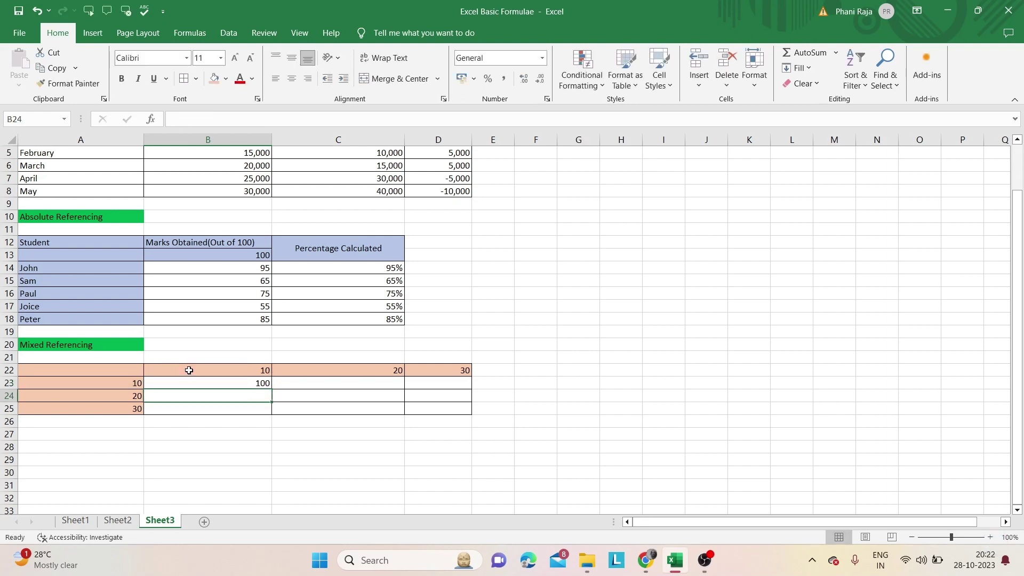
# Step: Fill the multiplication formula from B23 across the row to D23
pyautogui.click(227, 381)
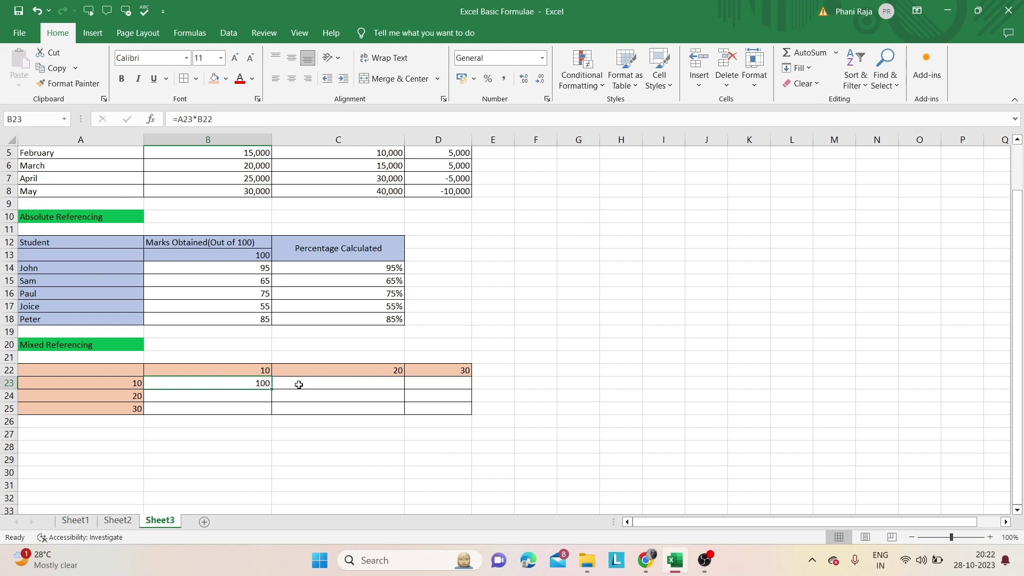
pyautogui.moveTo(272, 389); pyautogui.dragTo(360, 399)
pyautogui.moveTo(438, 413); pyautogui.dragTo(465, 408)
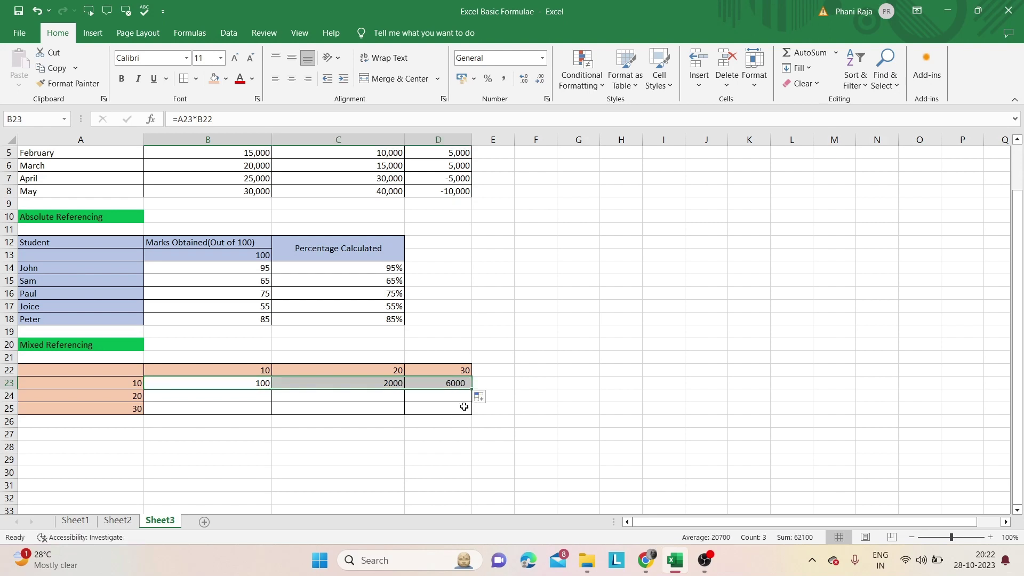
pyautogui.click(507, 388)
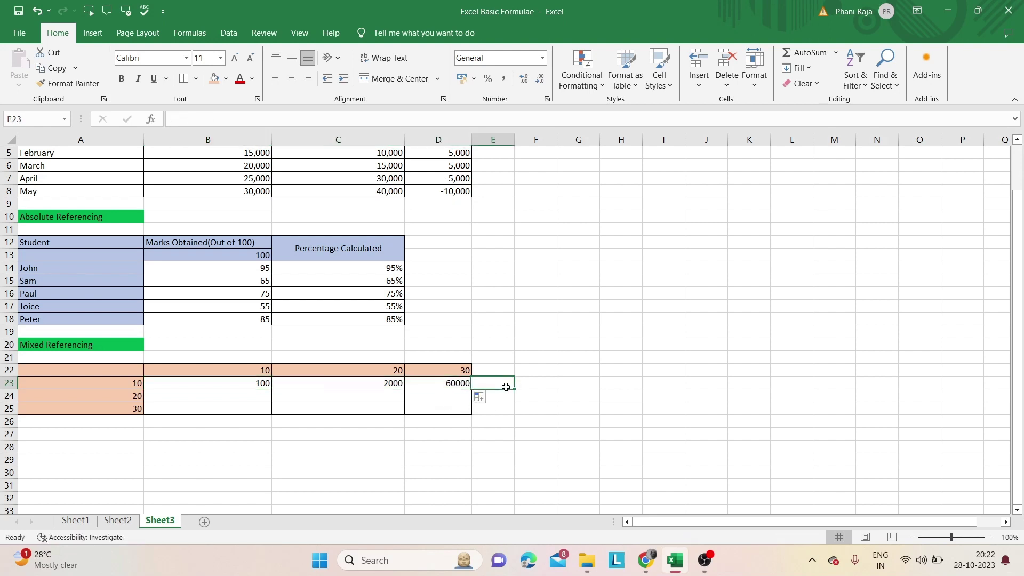
# Step: Inspect which cells the copied formulas in C23 and D23 reference, and compare them with the headings in A23 and C22
pyautogui.click(333, 389)
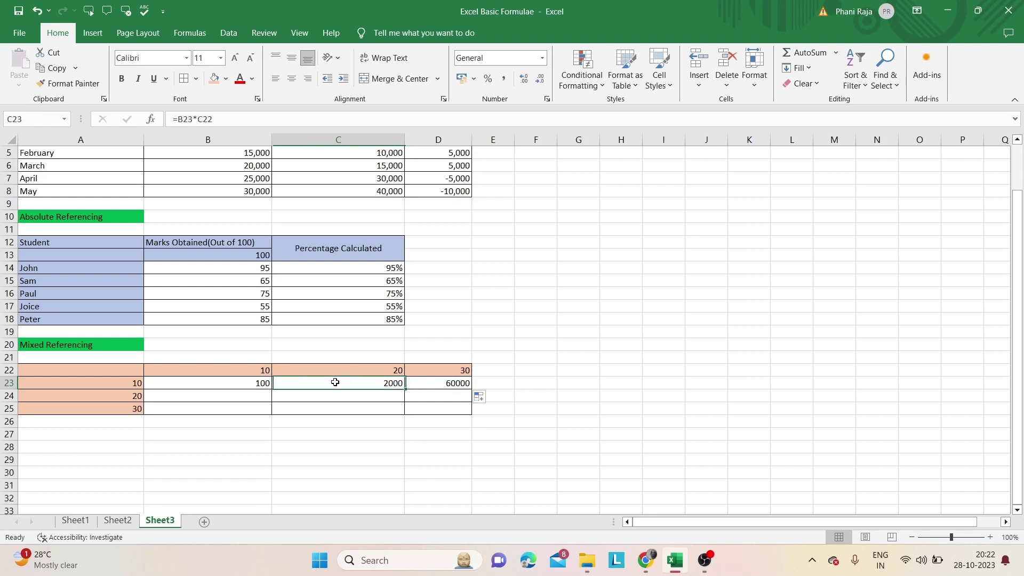
pyautogui.click(437, 384)
pyautogui.click(293, 384)
pyautogui.click(137, 382)
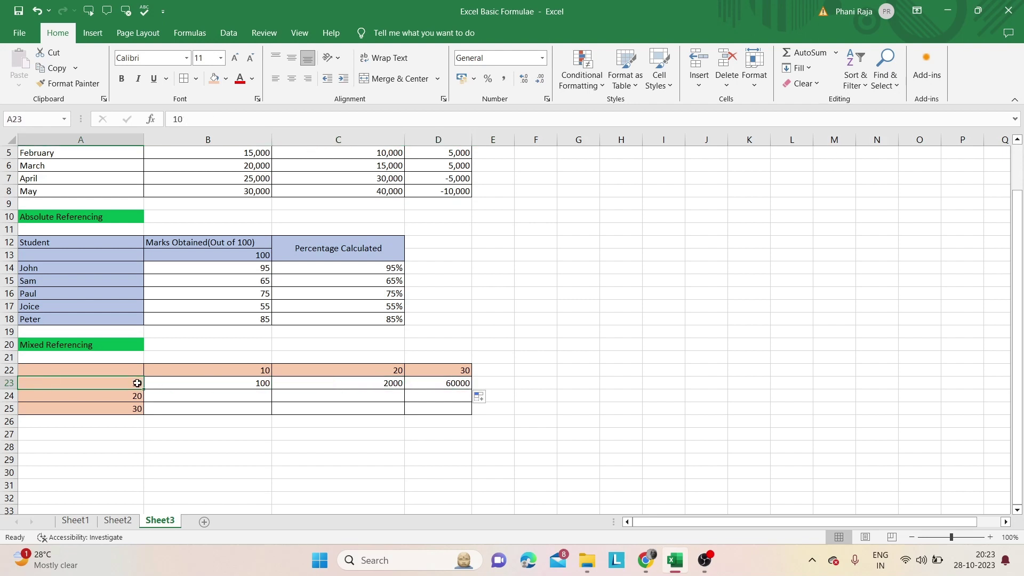
pyautogui.click(345, 373)
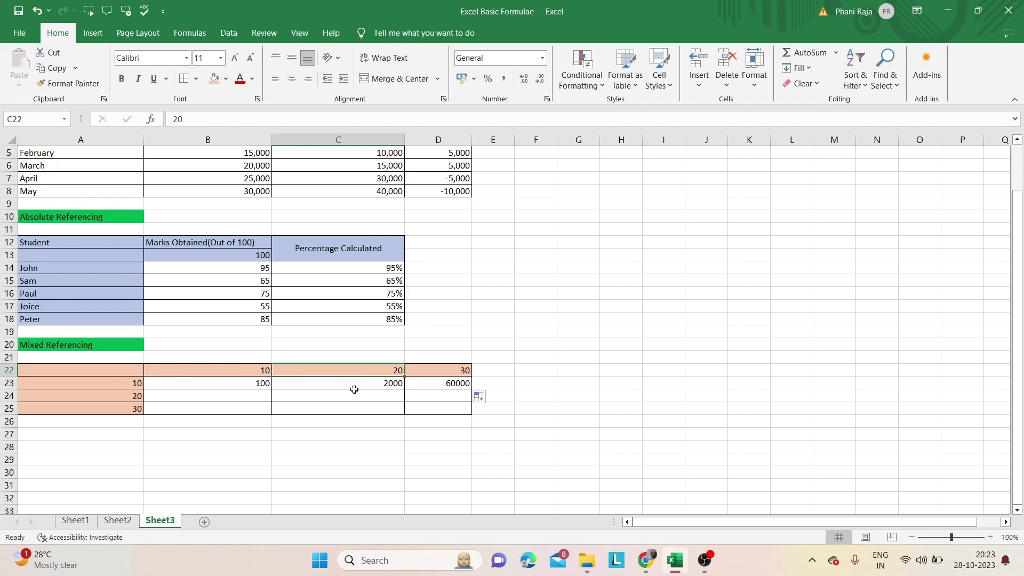
pyautogui.click(354, 392)
pyautogui.click(354, 381)
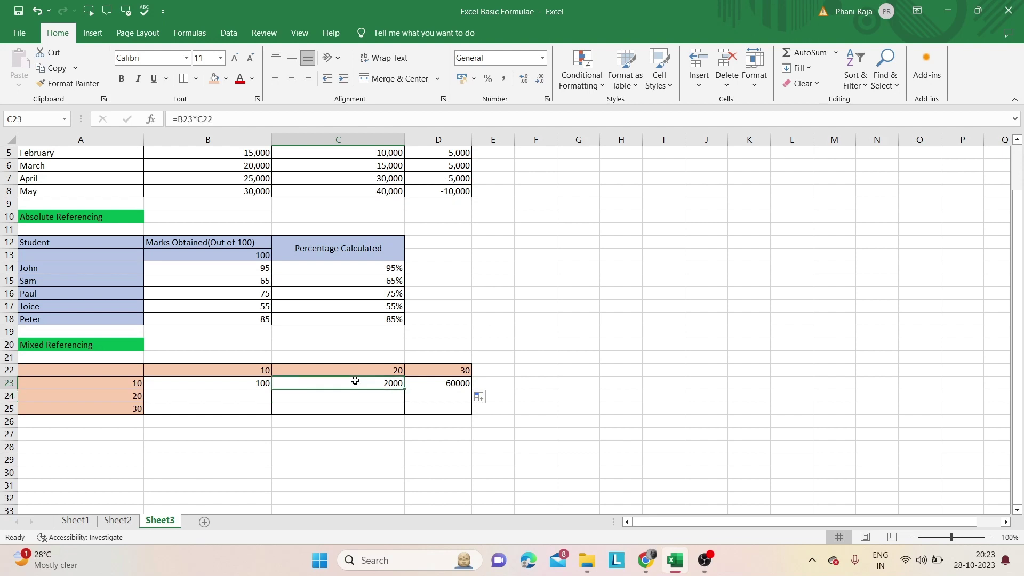
pyautogui.doubleClick(355, 380)
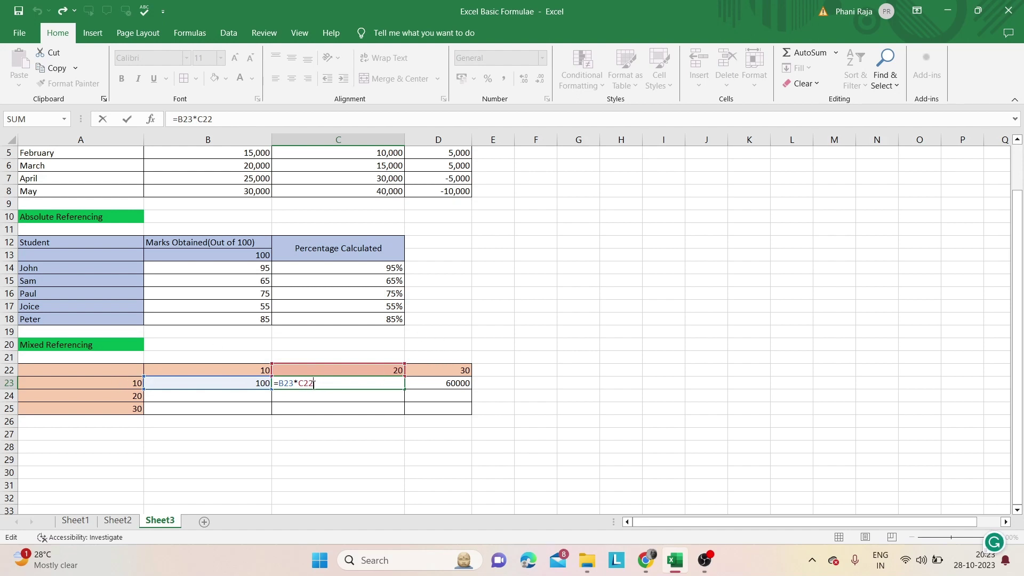
pyautogui.click(432, 386)
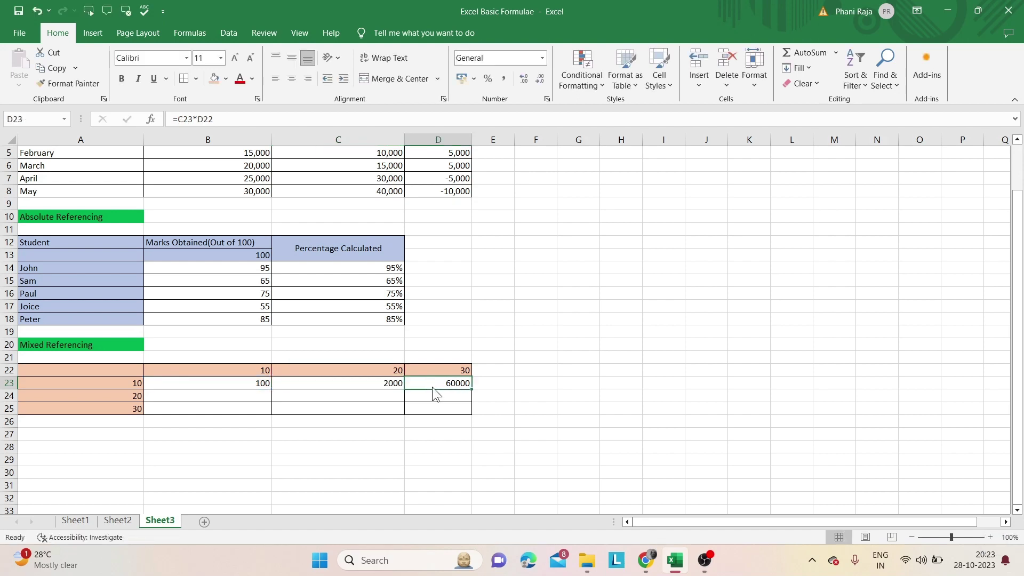
pyautogui.doubleClick(430, 382)
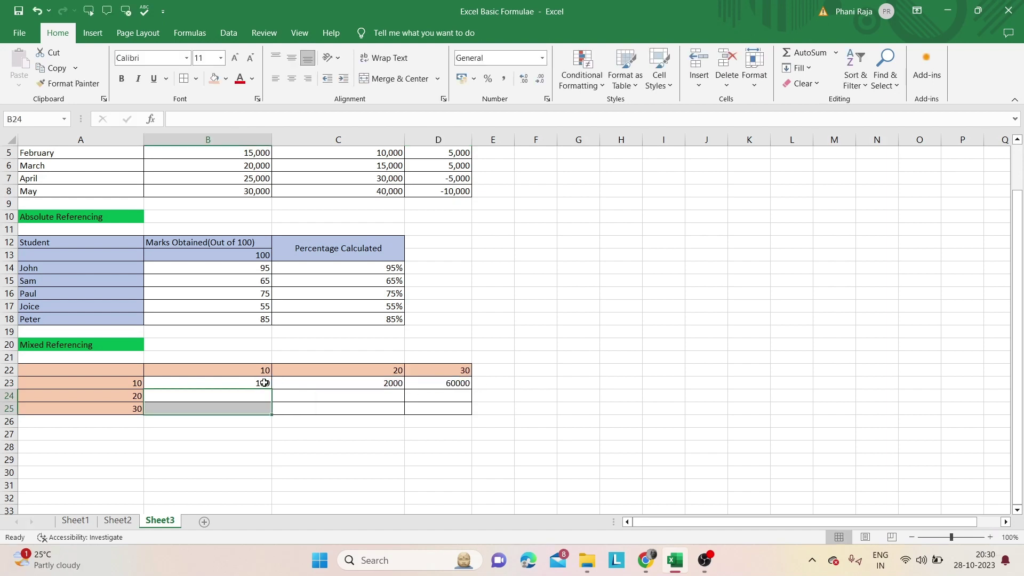
# Step: Fill the multiplication formula from B23 down the column to B25
pyautogui.click(265, 382)
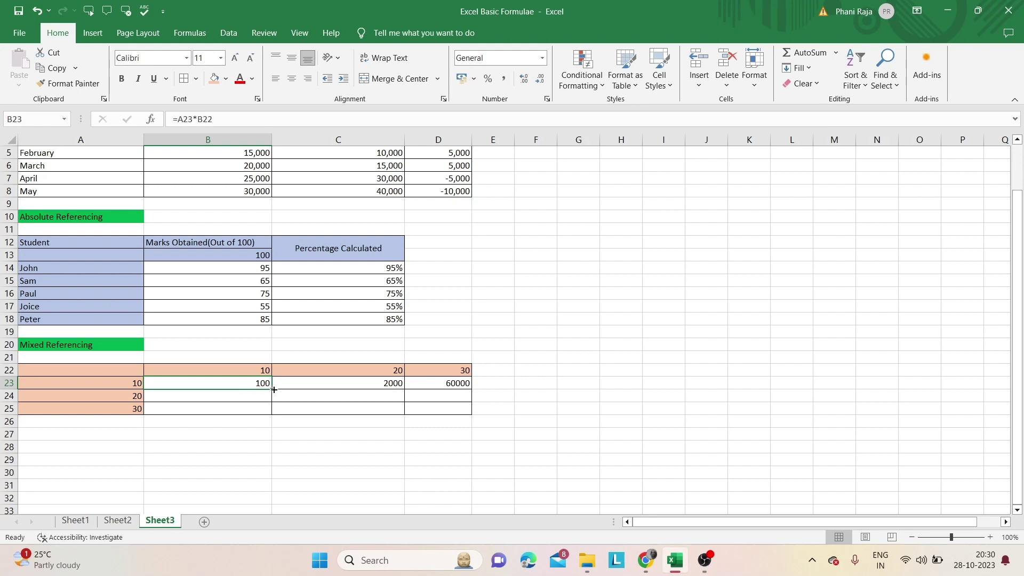
pyautogui.moveTo(271, 390); pyautogui.dragTo(273, 411)
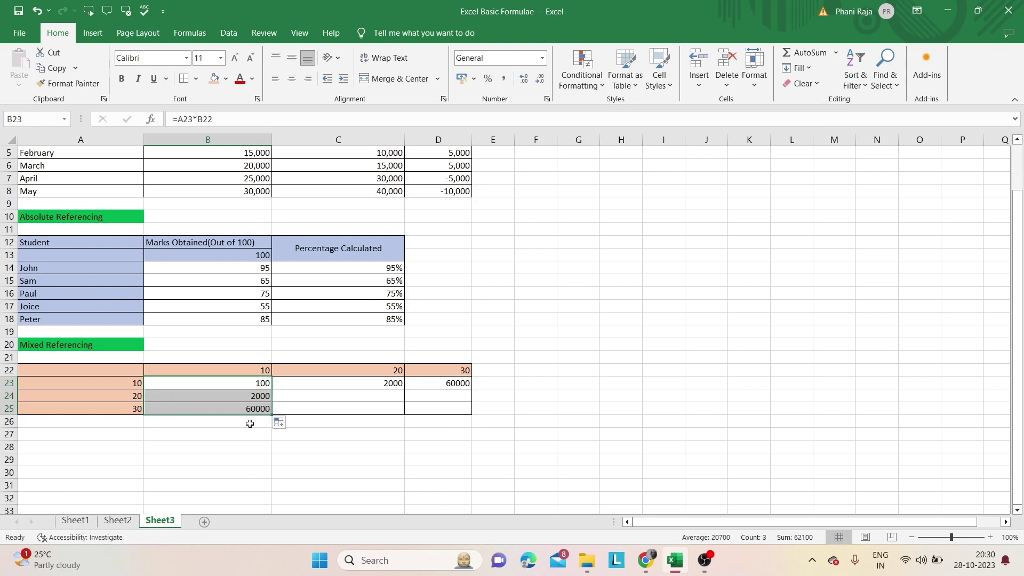
# Step: Inspect which cells the copied formulas in B24 and B25 reference, and compare them with the headings in A24 and B22
pyautogui.click(249, 424)
pyautogui.click(241, 398)
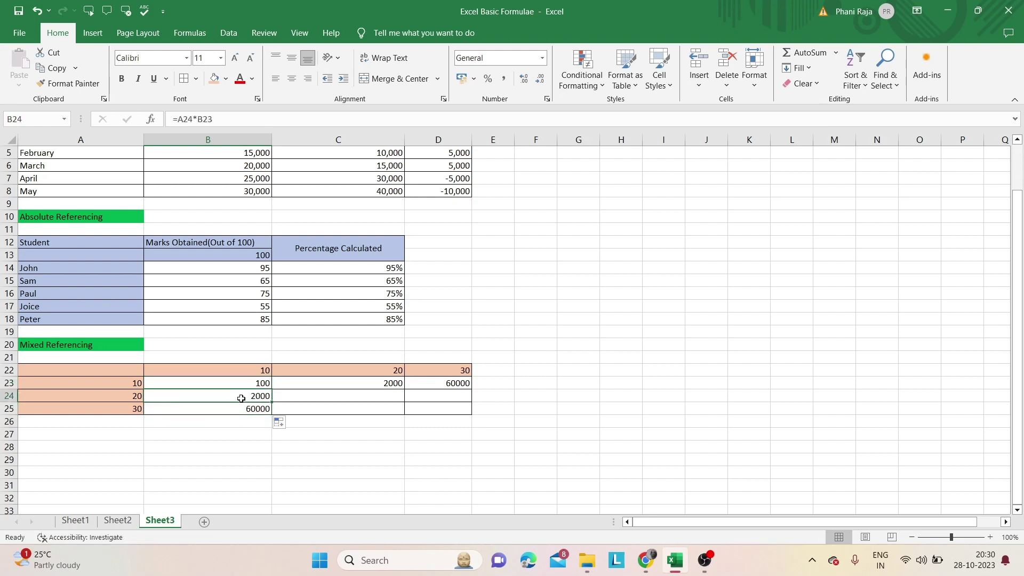
pyautogui.click(134, 400)
pyautogui.click(189, 370)
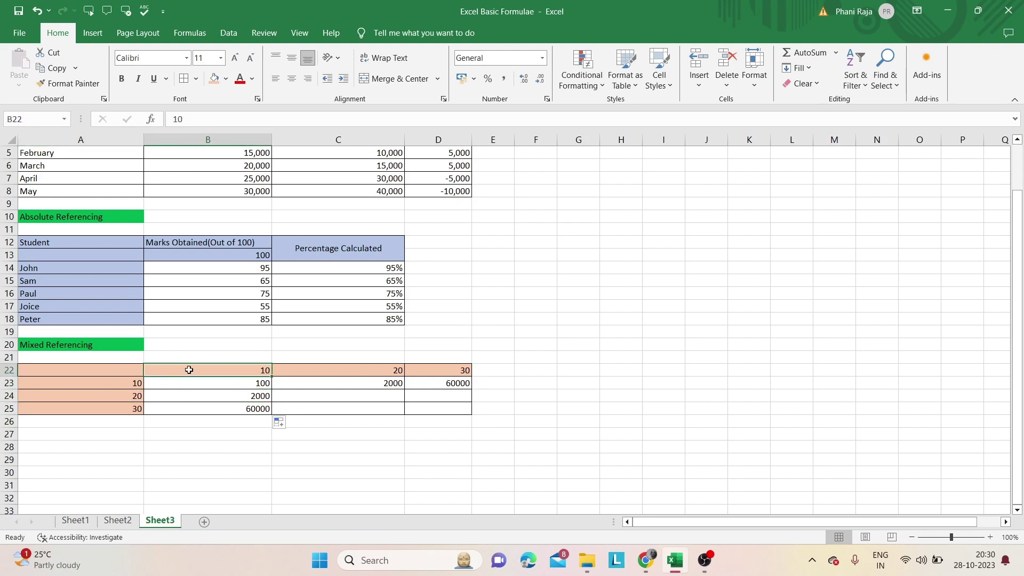
pyautogui.click(191, 398)
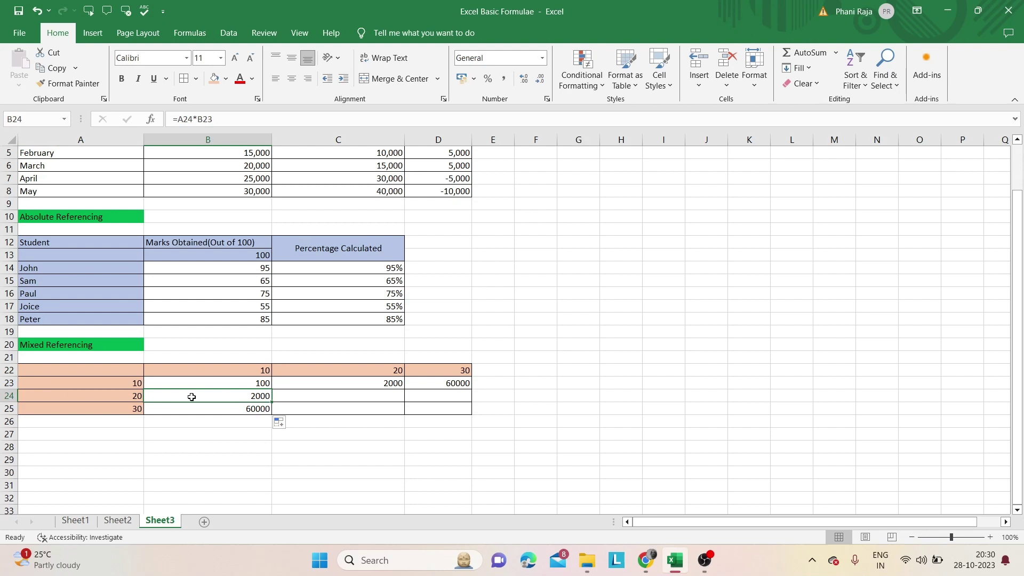
pyautogui.doubleClick(191, 397)
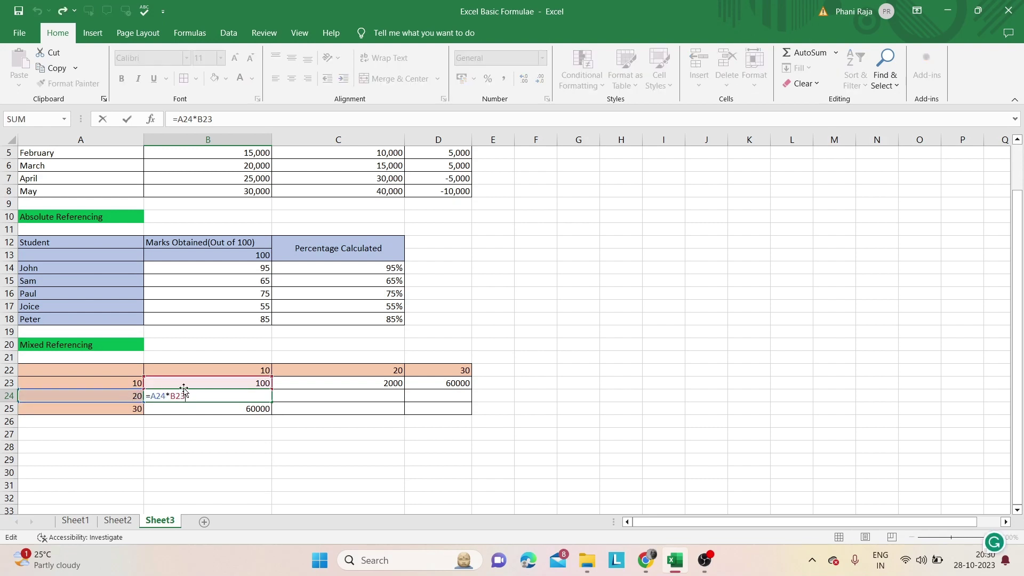
pyautogui.doubleClick(210, 412)
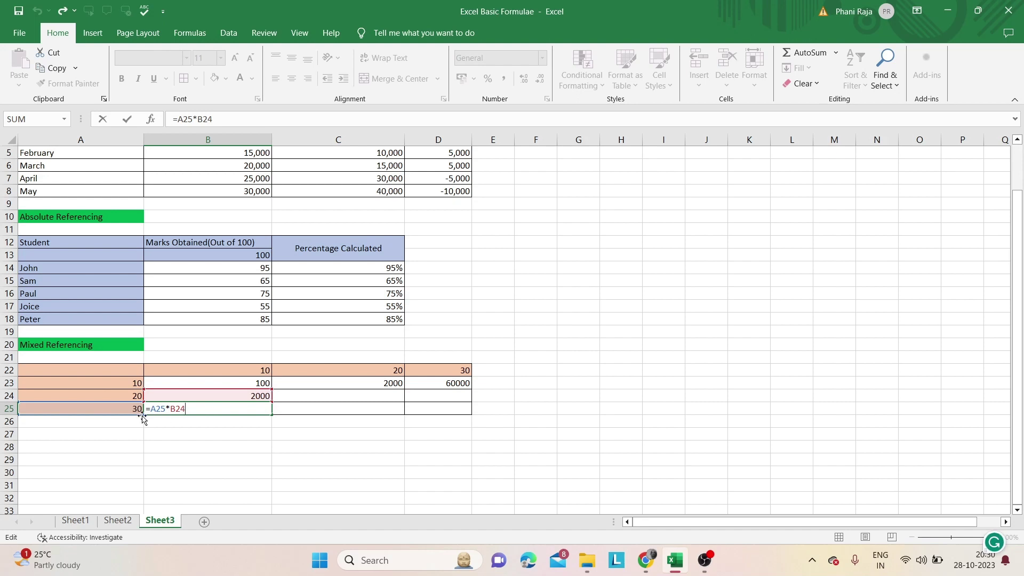
# Step: Change the B23 formula to mixed references, =$A23*B$22, locking the heading column and the heading row
pyautogui.click(238, 382)
pyautogui.doubleClick(239, 383)
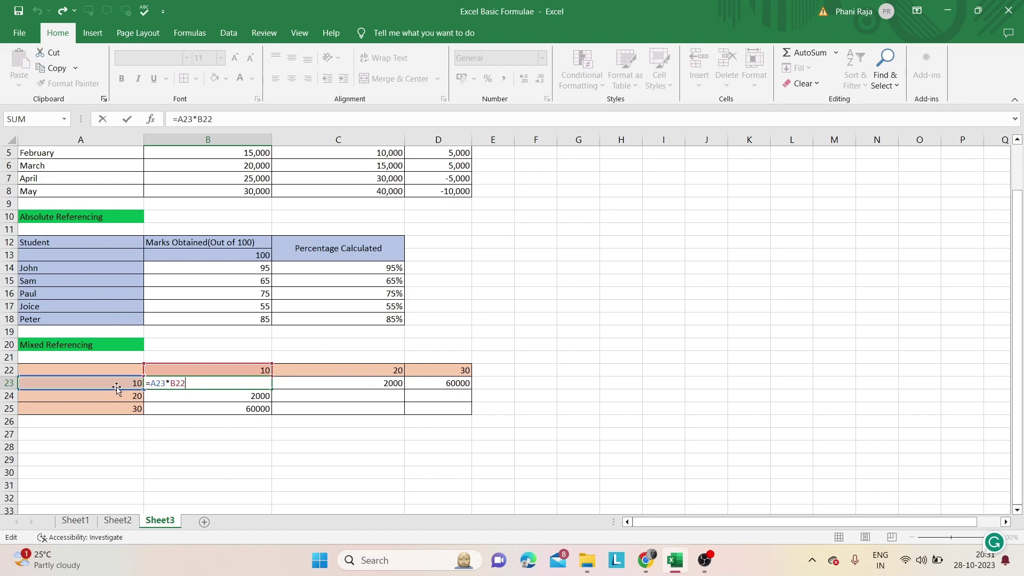
pyautogui.click(154, 381)
pyautogui.write('$')
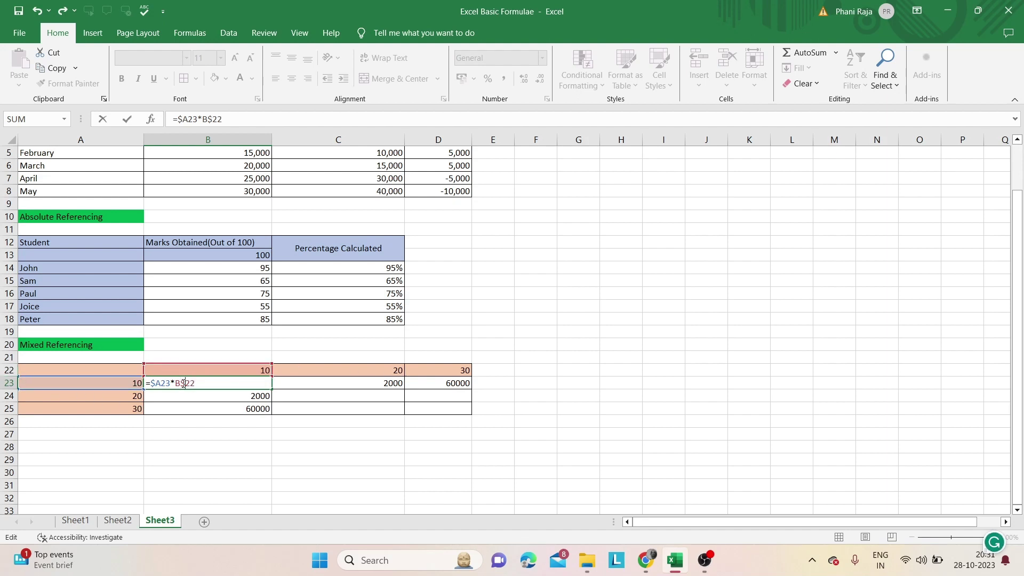
pyautogui.press('Return')
# Step: Fill the mixed-reference formula from B23 down to B25 and across the row to E23
pyautogui.click(208, 380)
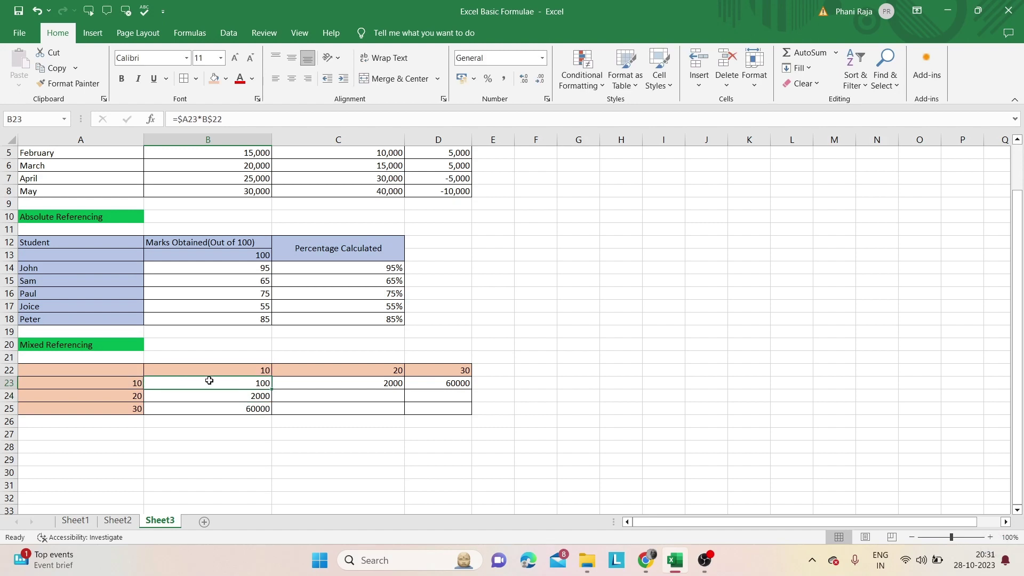
pyautogui.doubleClick(272, 388)
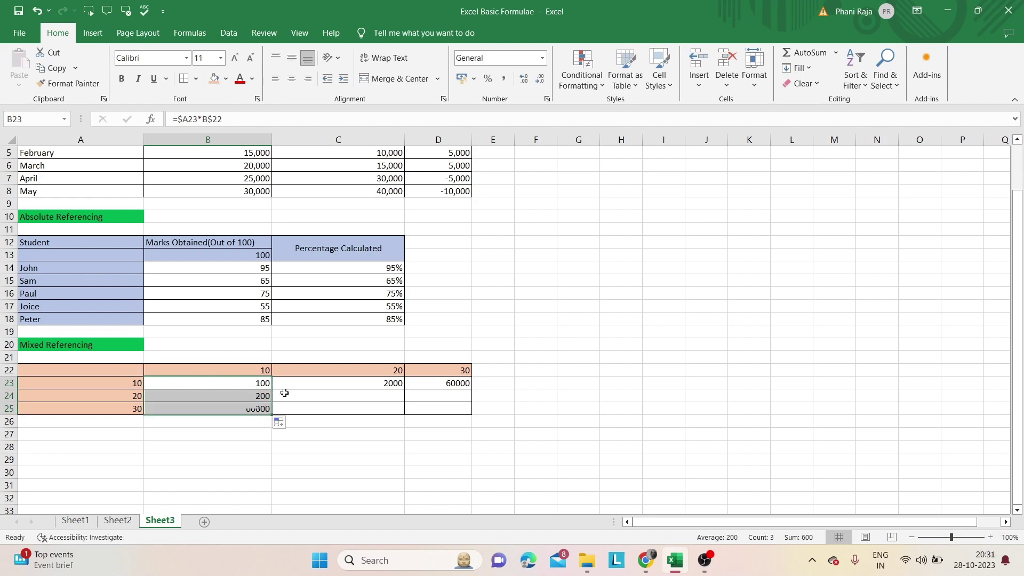
pyautogui.click(252, 384)
pyautogui.moveTo(270, 387); pyautogui.dragTo(513, 414)
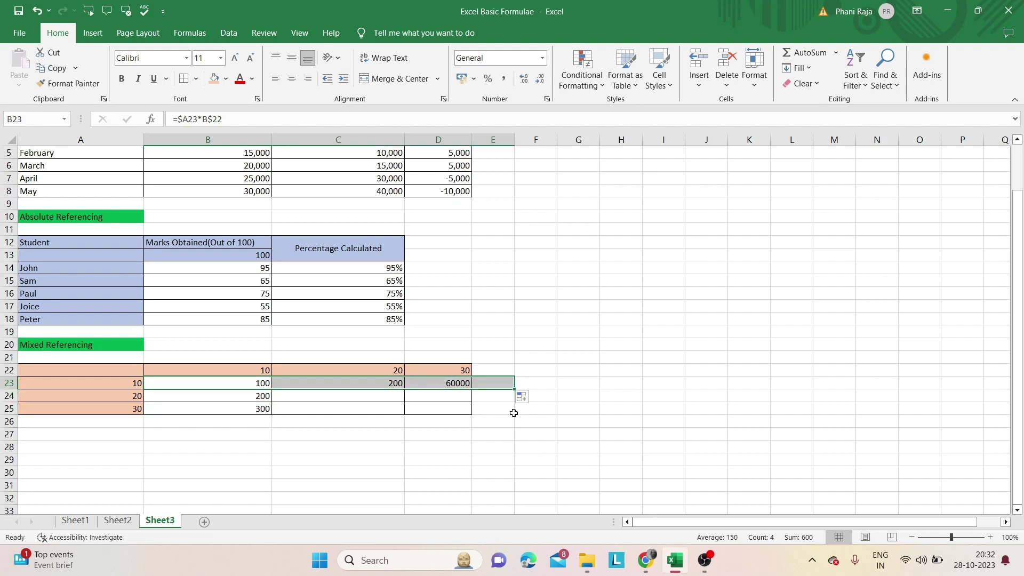
# Step: Fill the formulas in C23 and D23 down their columns to row 25
pyautogui.click(397, 385)
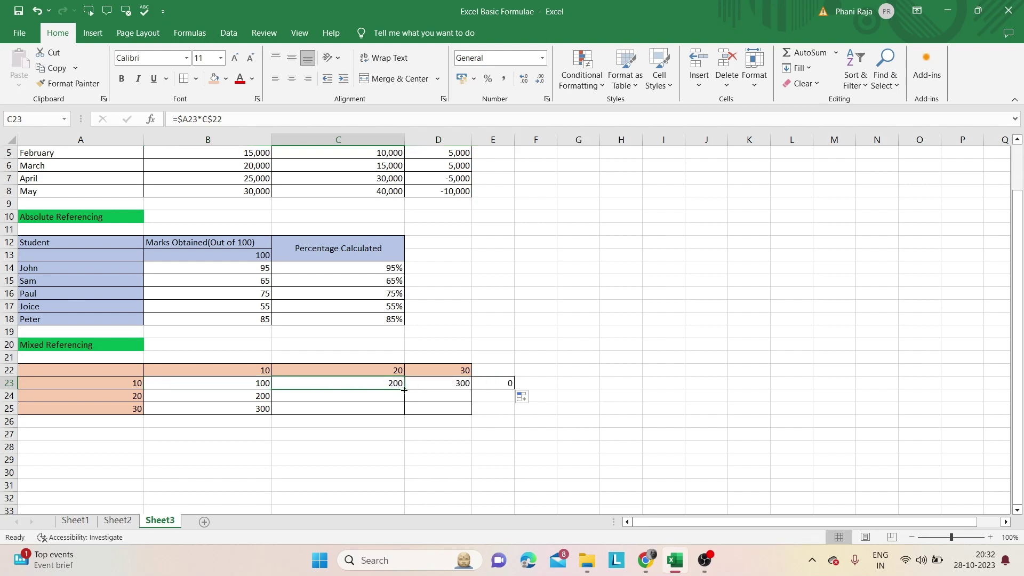
pyautogui.moveTo(404, 390); pyautogui.dragTo(403, 409)
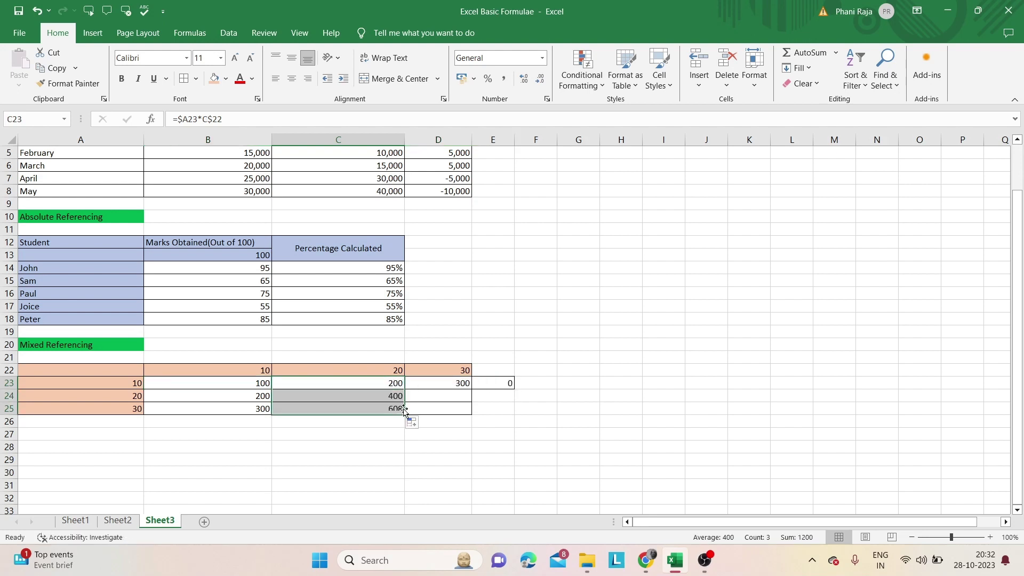
pyautogui.click(421, 385)
pyautogui.moveTo(473, 390); pyautogui.dragTo(473, 411)
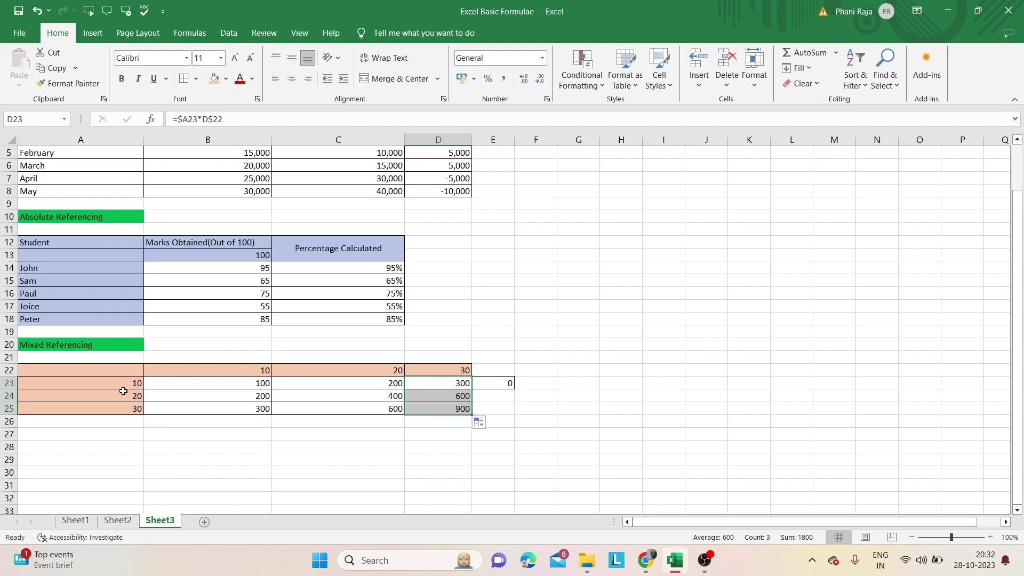
# Step: Check the products in the multiplication table against their row and column headings, including the formula in D25
pyautogui.moveTo(123, 385); pyautogui.dragTo(157, 368)
pyautogui.click(155, 368)
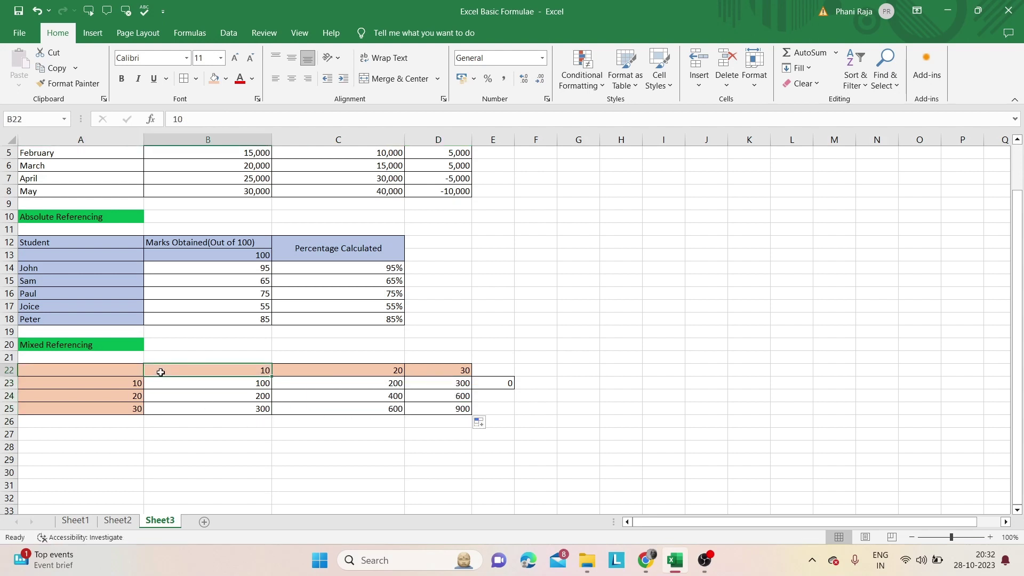
pyautogui.click(134, 385)
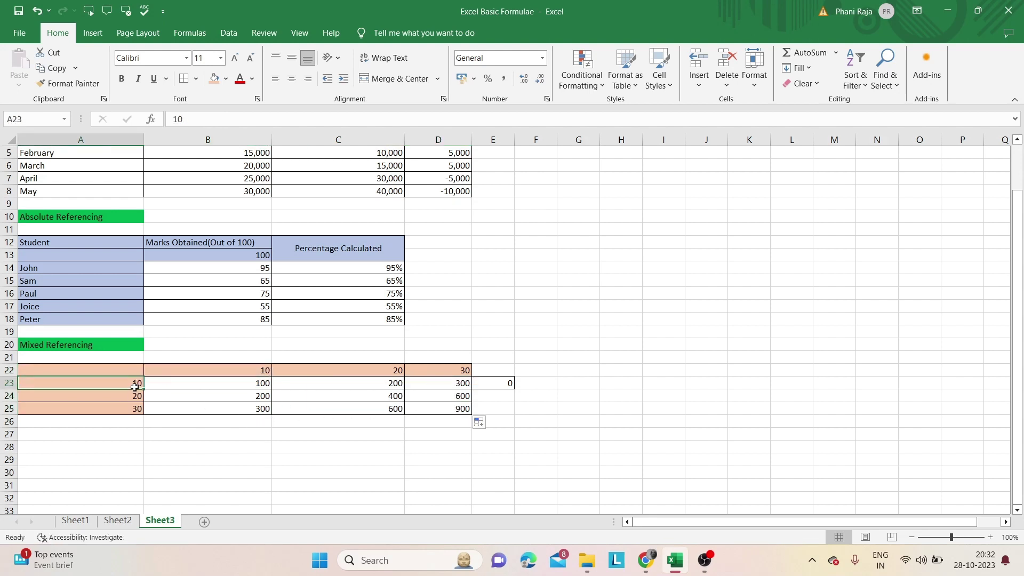
pyautogui.click(294, 372)
pyautogui.click(135, 385)
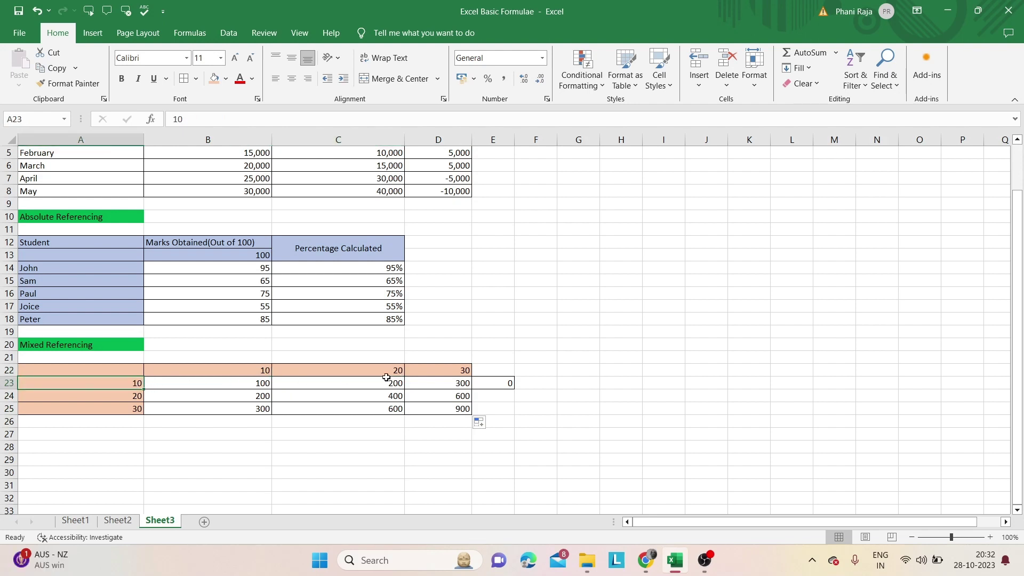
pyautogui.moveTo(423, 372); pyautogui.dragTo(426, 387)
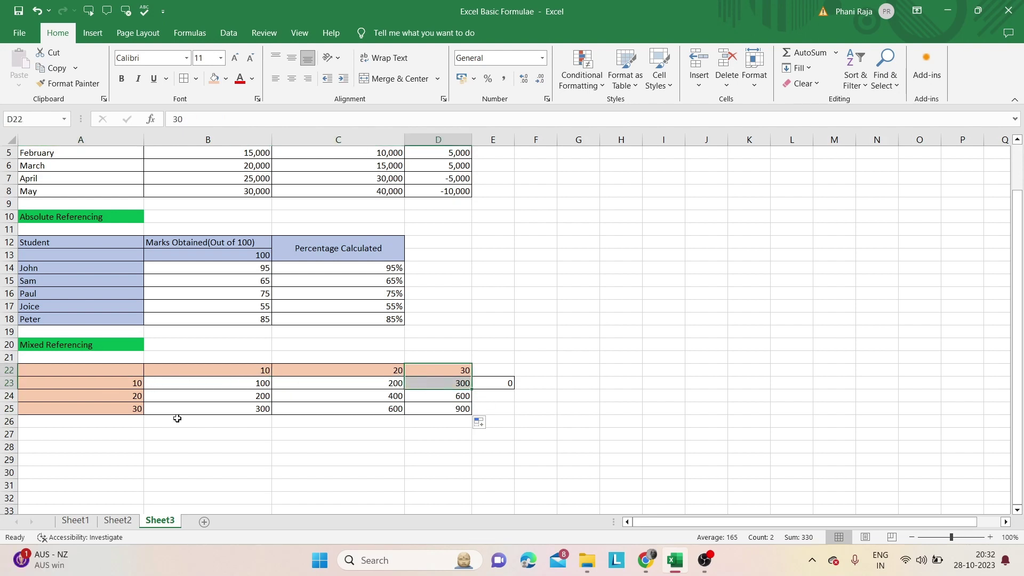
pyautogui.click(133, 398)
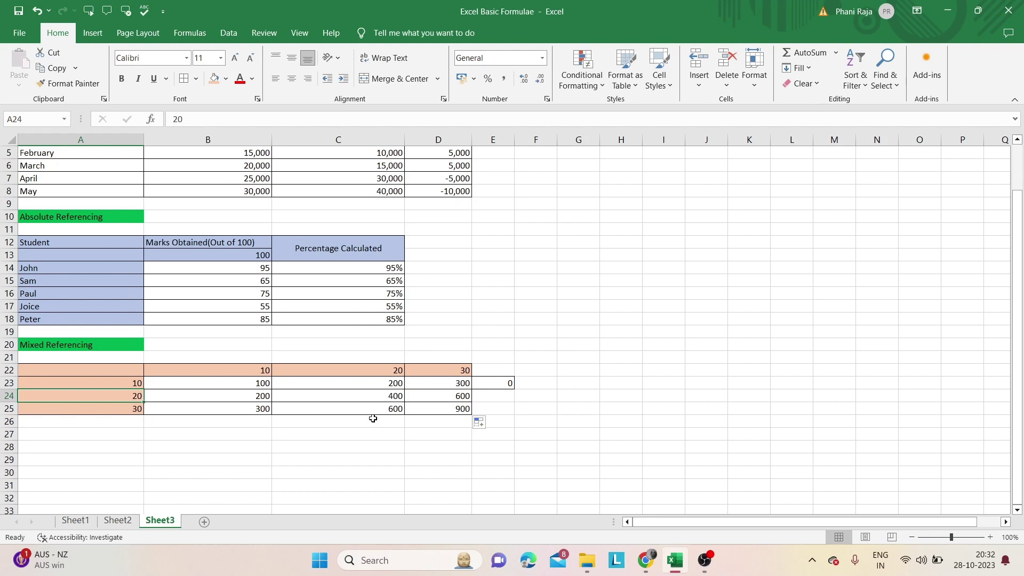
pyautogui.click(462, 412)
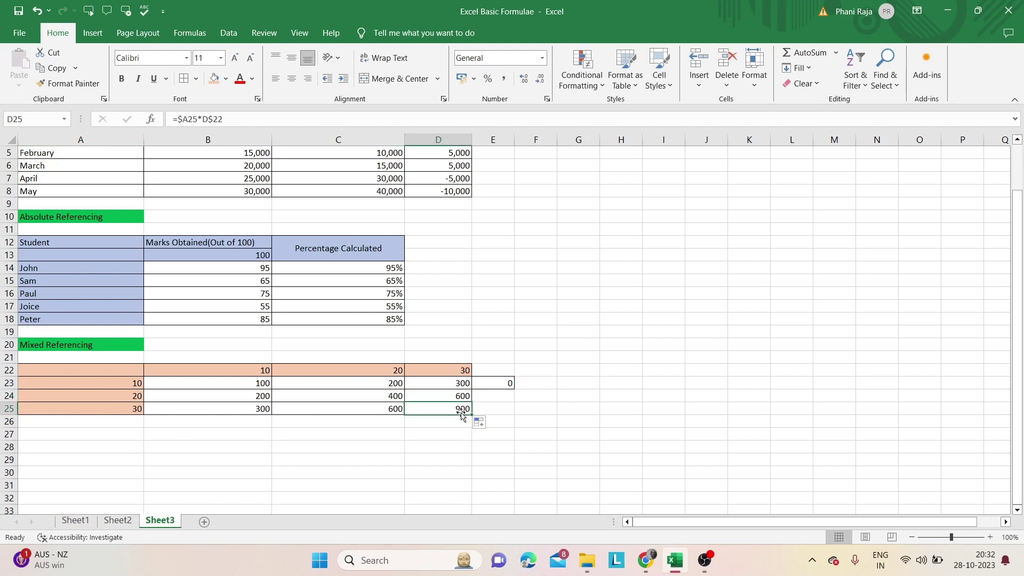
pyautogui.click(494, 409)
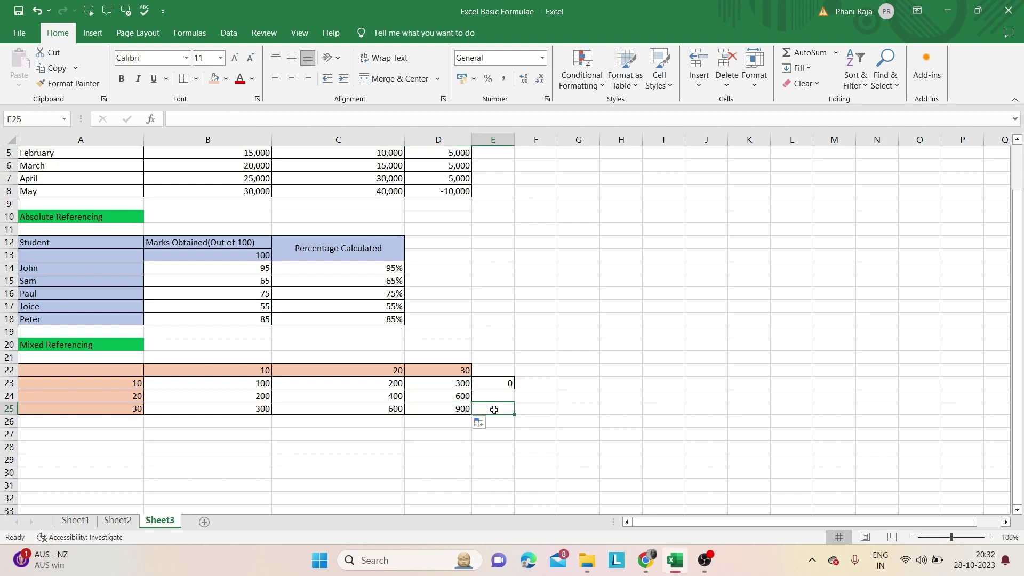